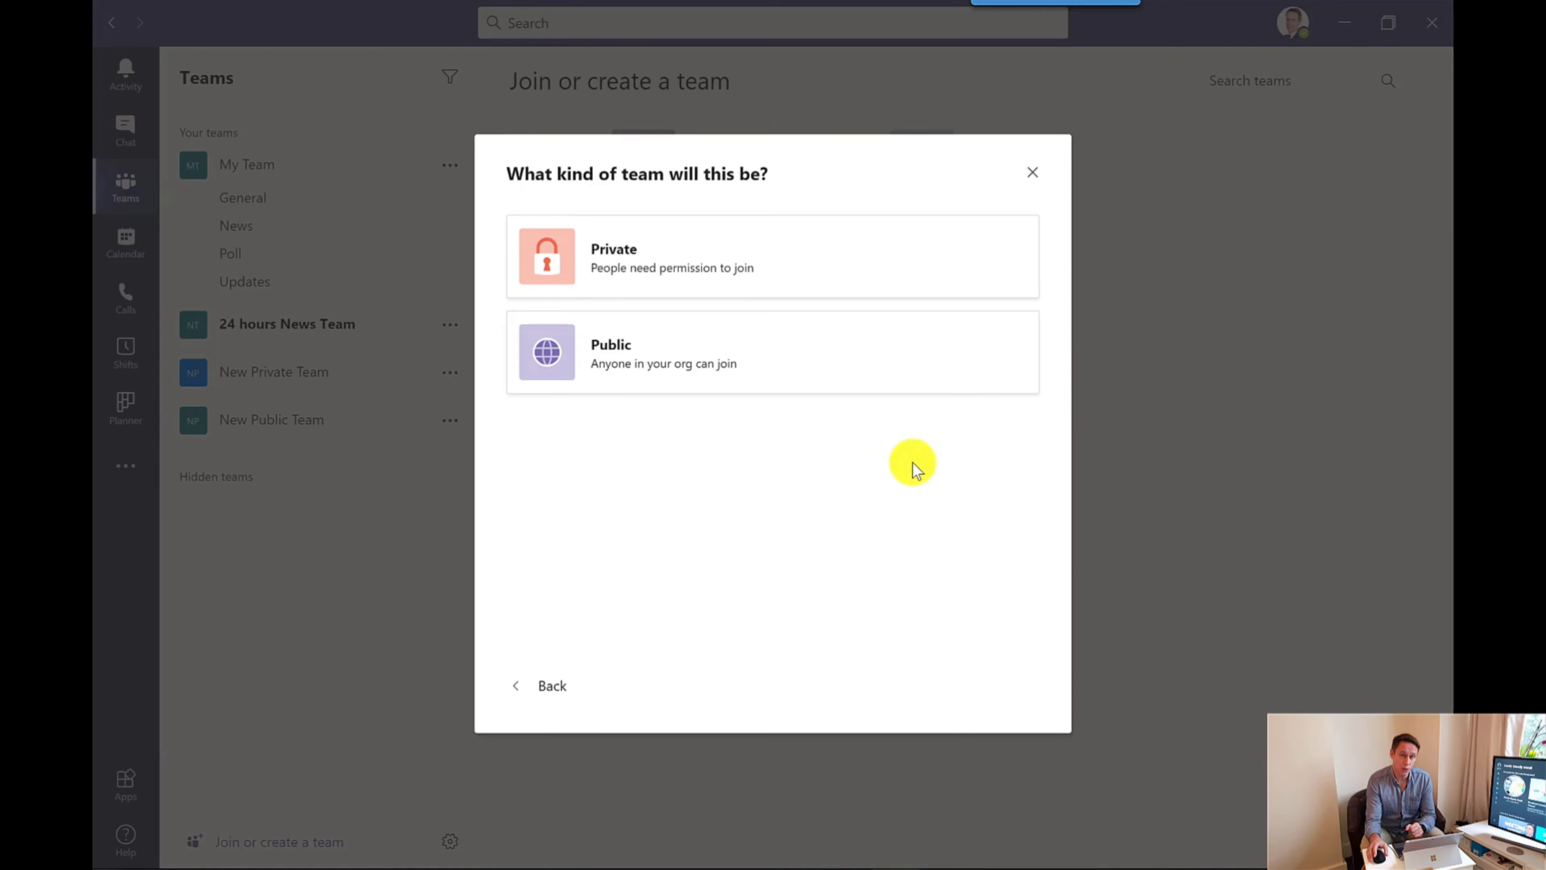
- Create a private team named "Training" and add the two selected guests to it
left_click(655, 283)
type("Training")
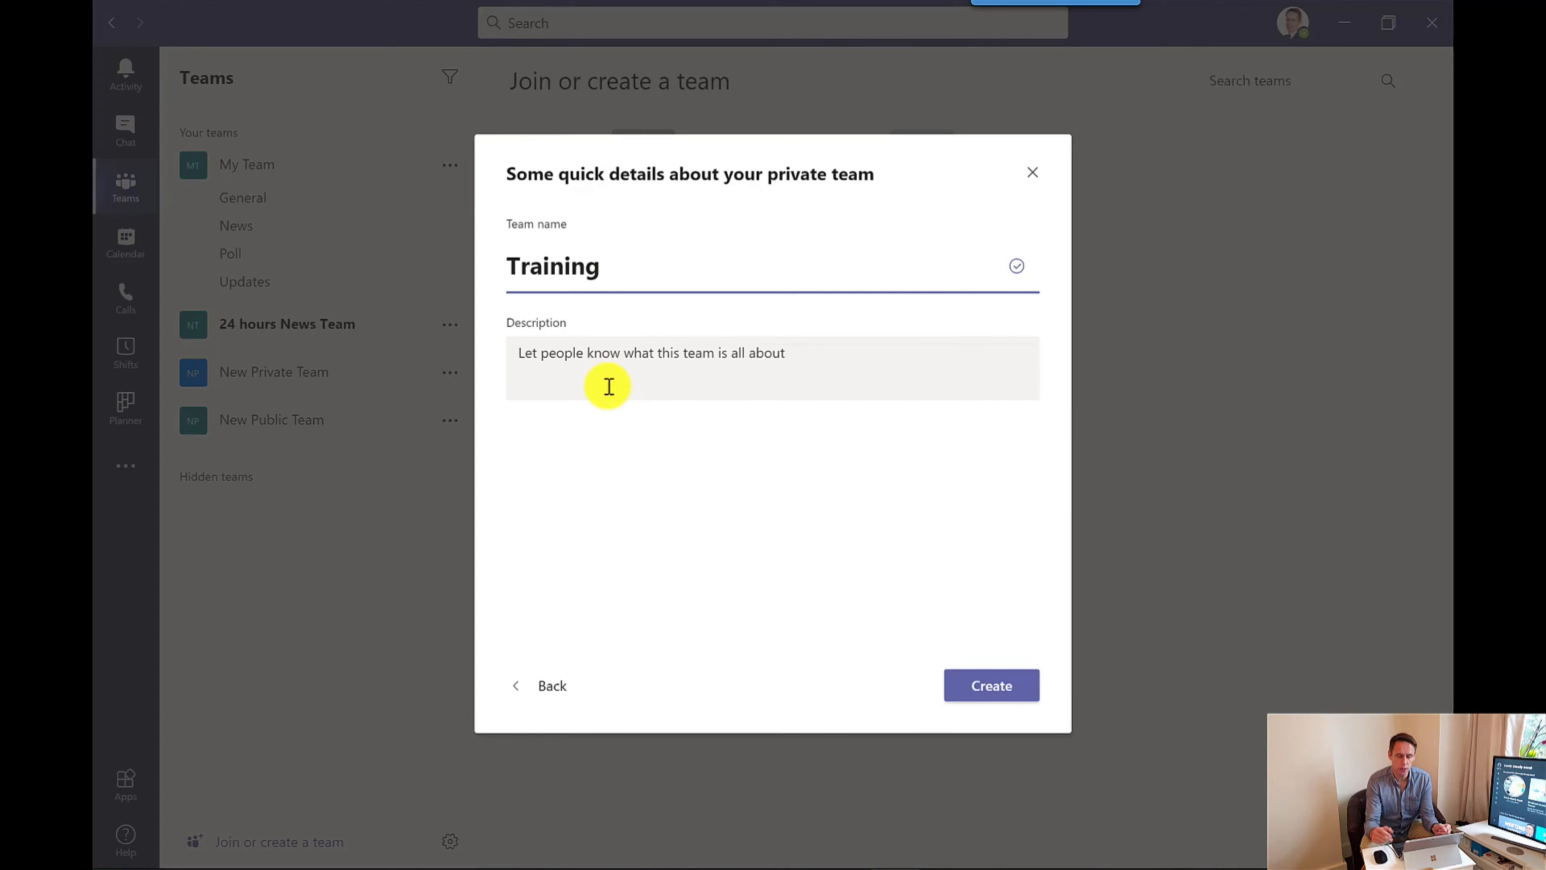
left_click(989, 692)
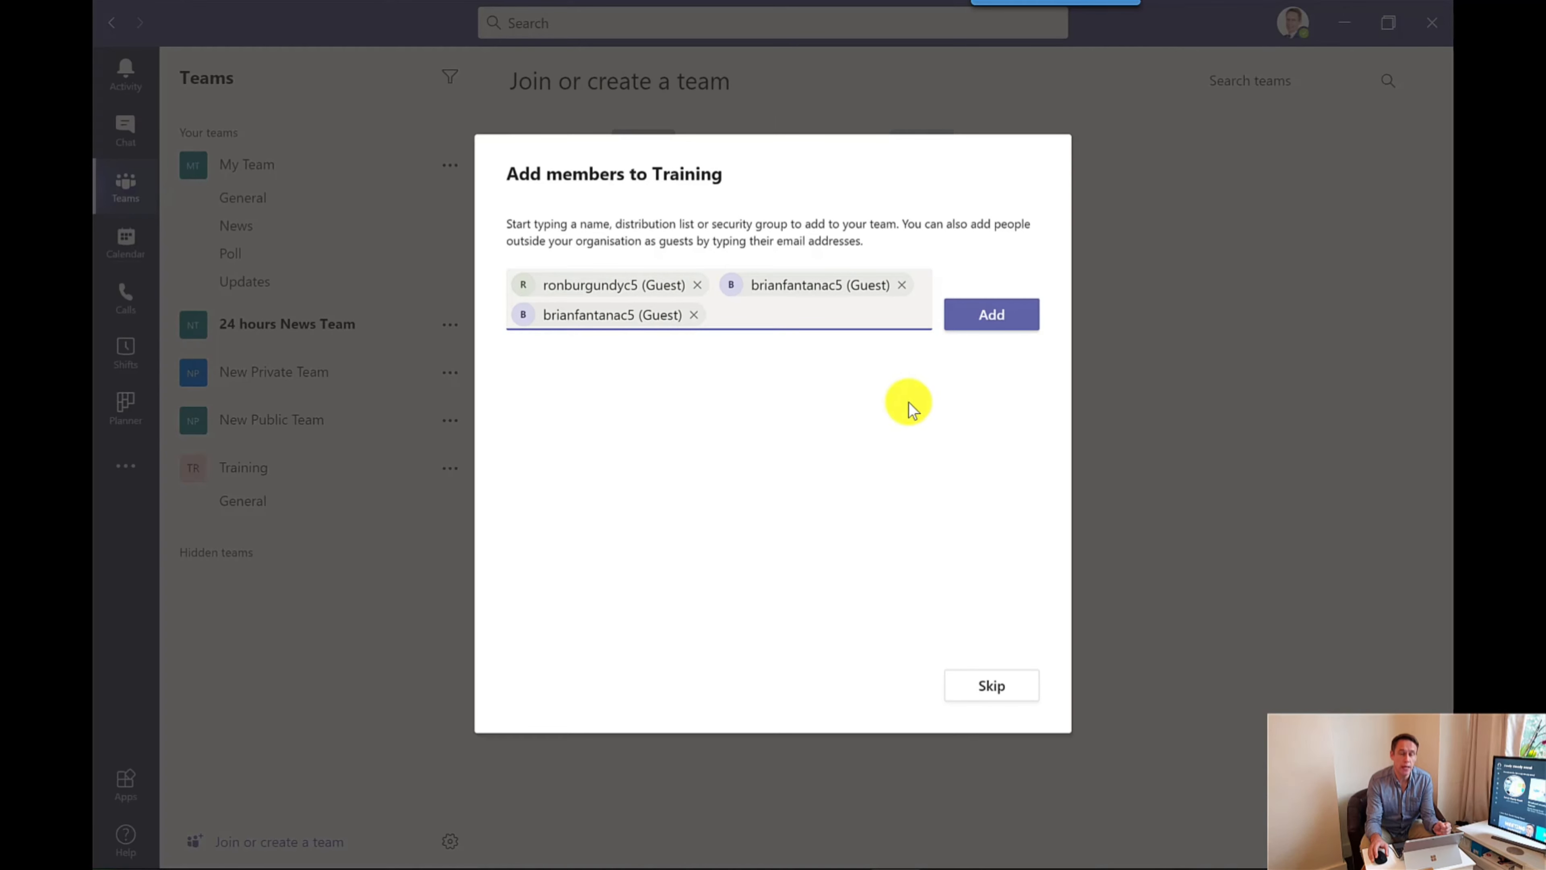
left_click(991, 314)
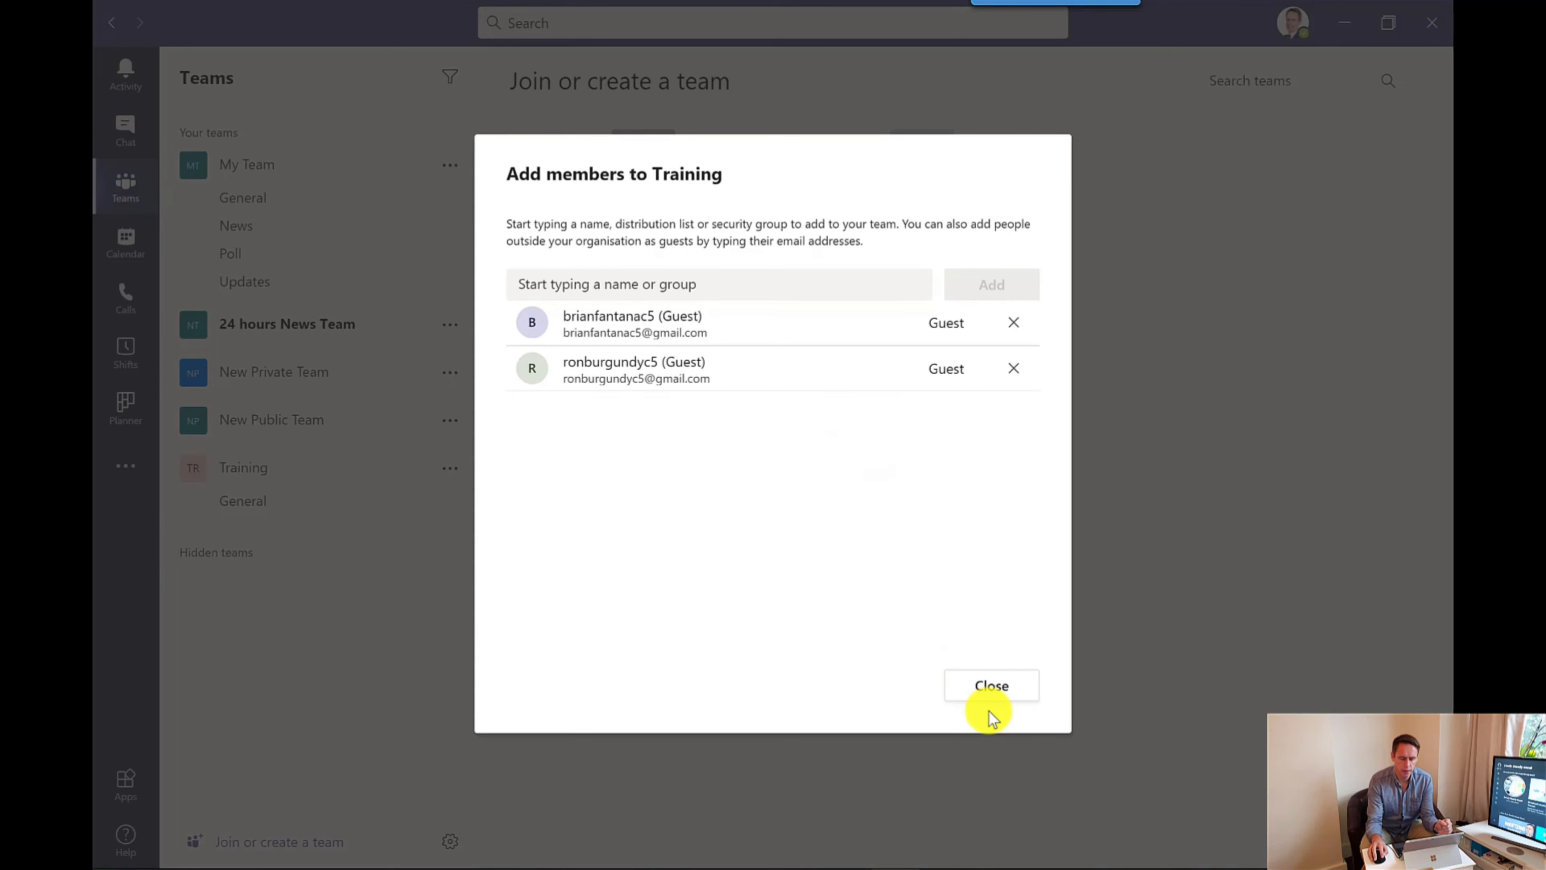
left_click(990, 693)
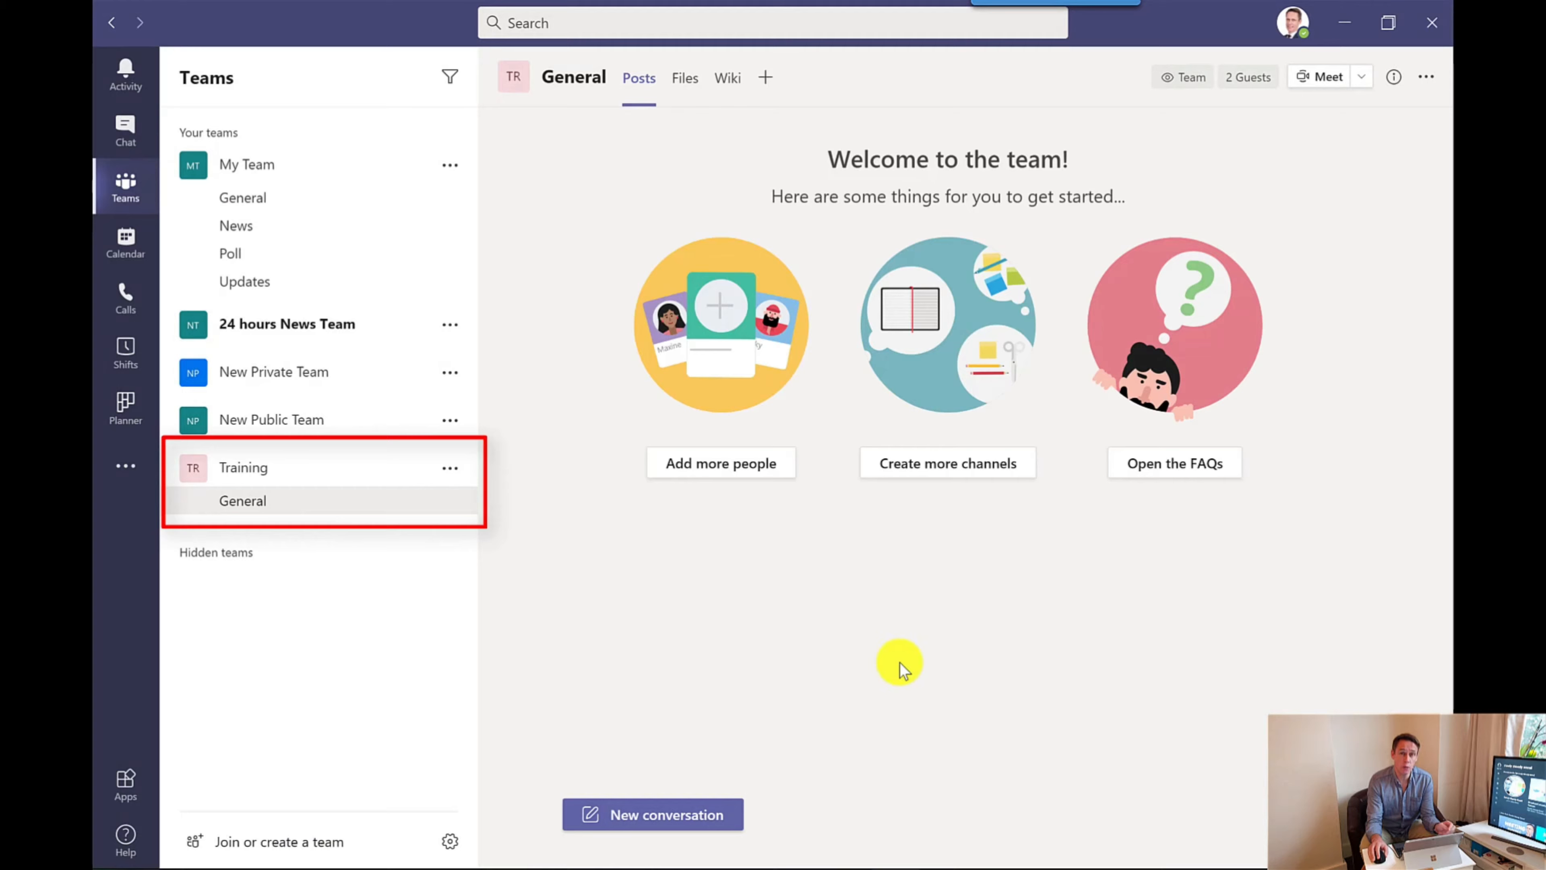
- Review the Training team's owners, members and guests, and view the form for adding more members
left_click(448, 471)
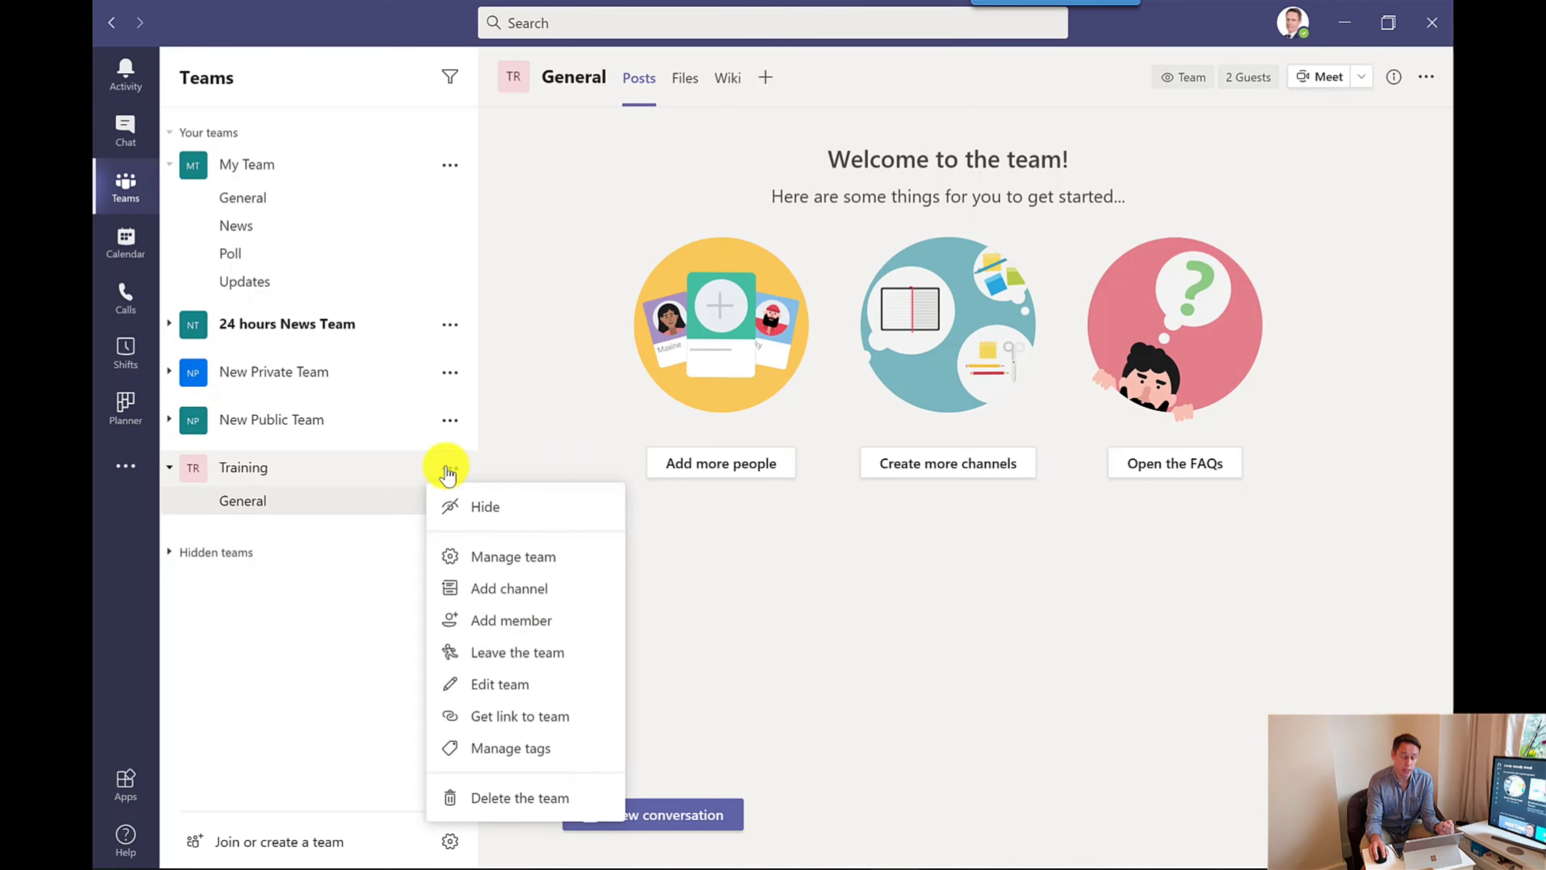
left_click(509, 561)
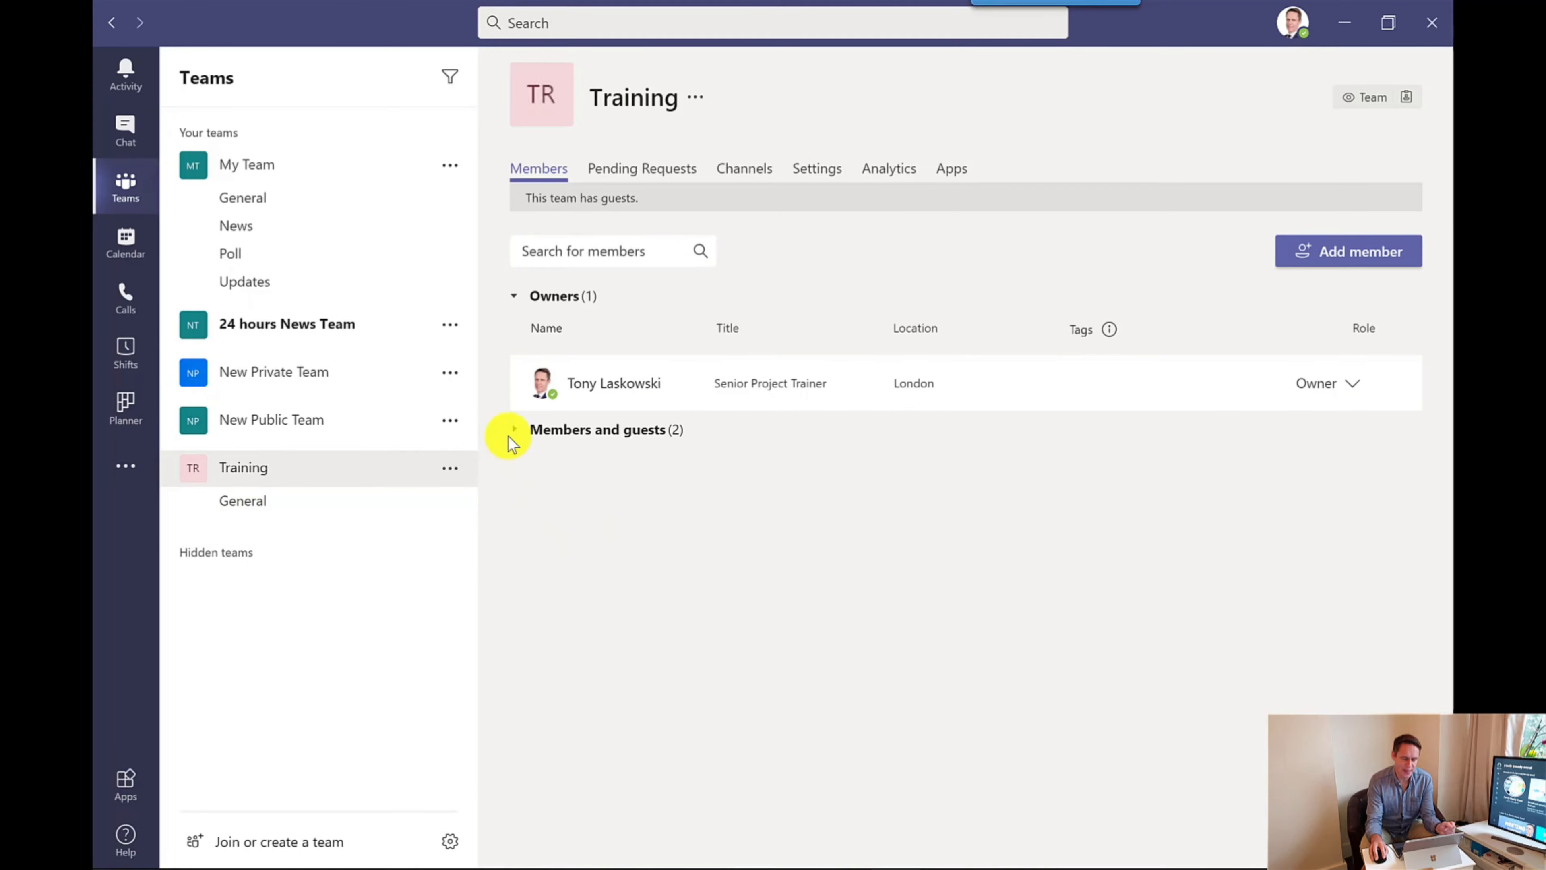
left_click(516, 431)
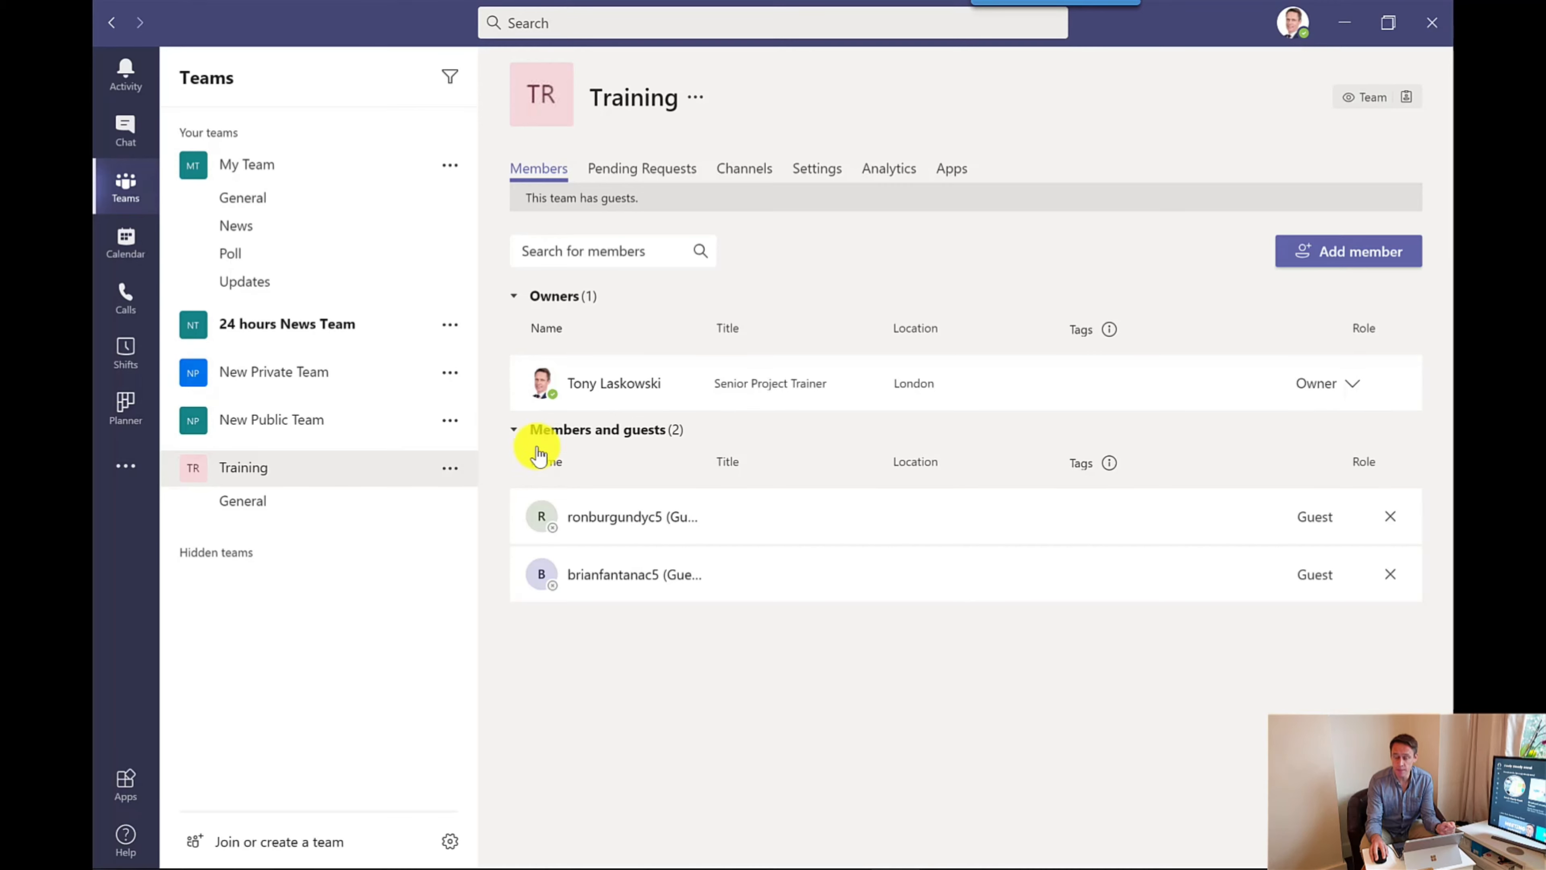
left_click(1362, 257)
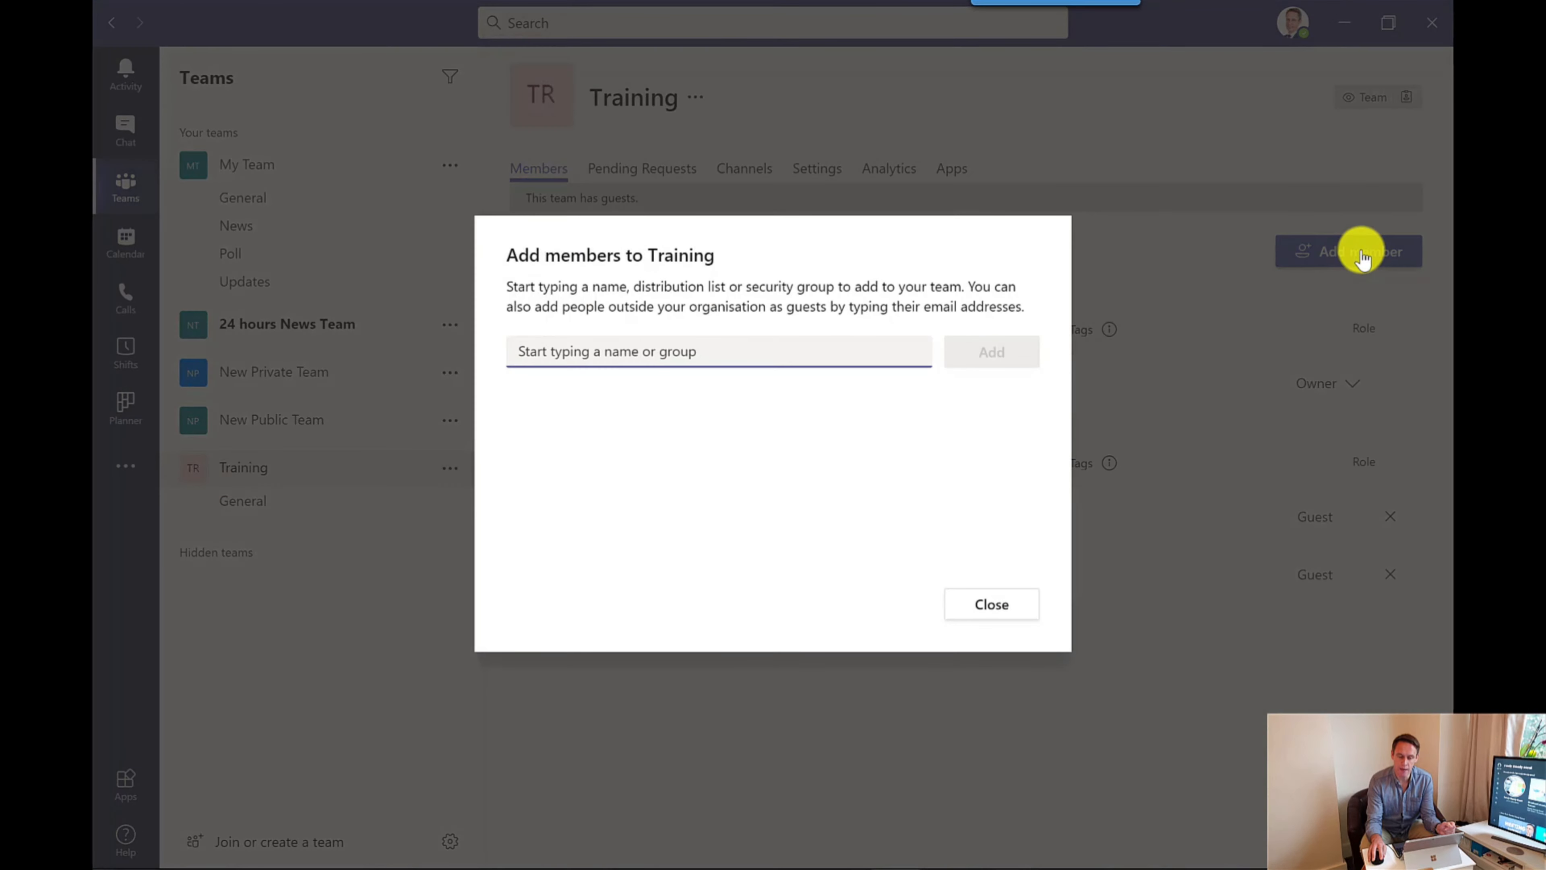
left_click(992, 604)
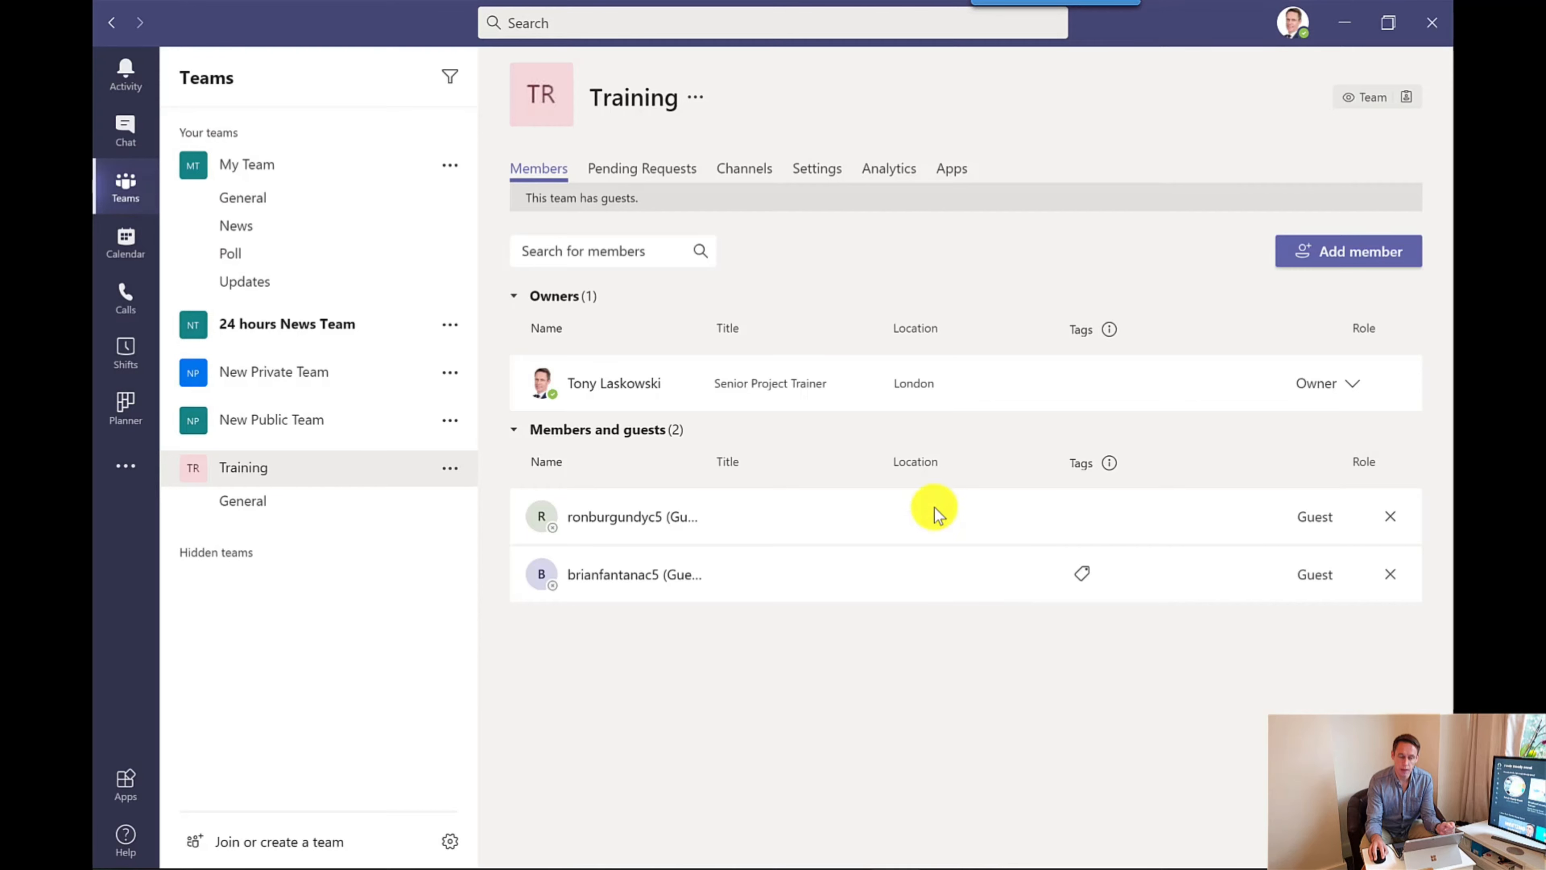
- Examine the member permissions and guest permissions in the Training team's settings
left_click(817, 177)
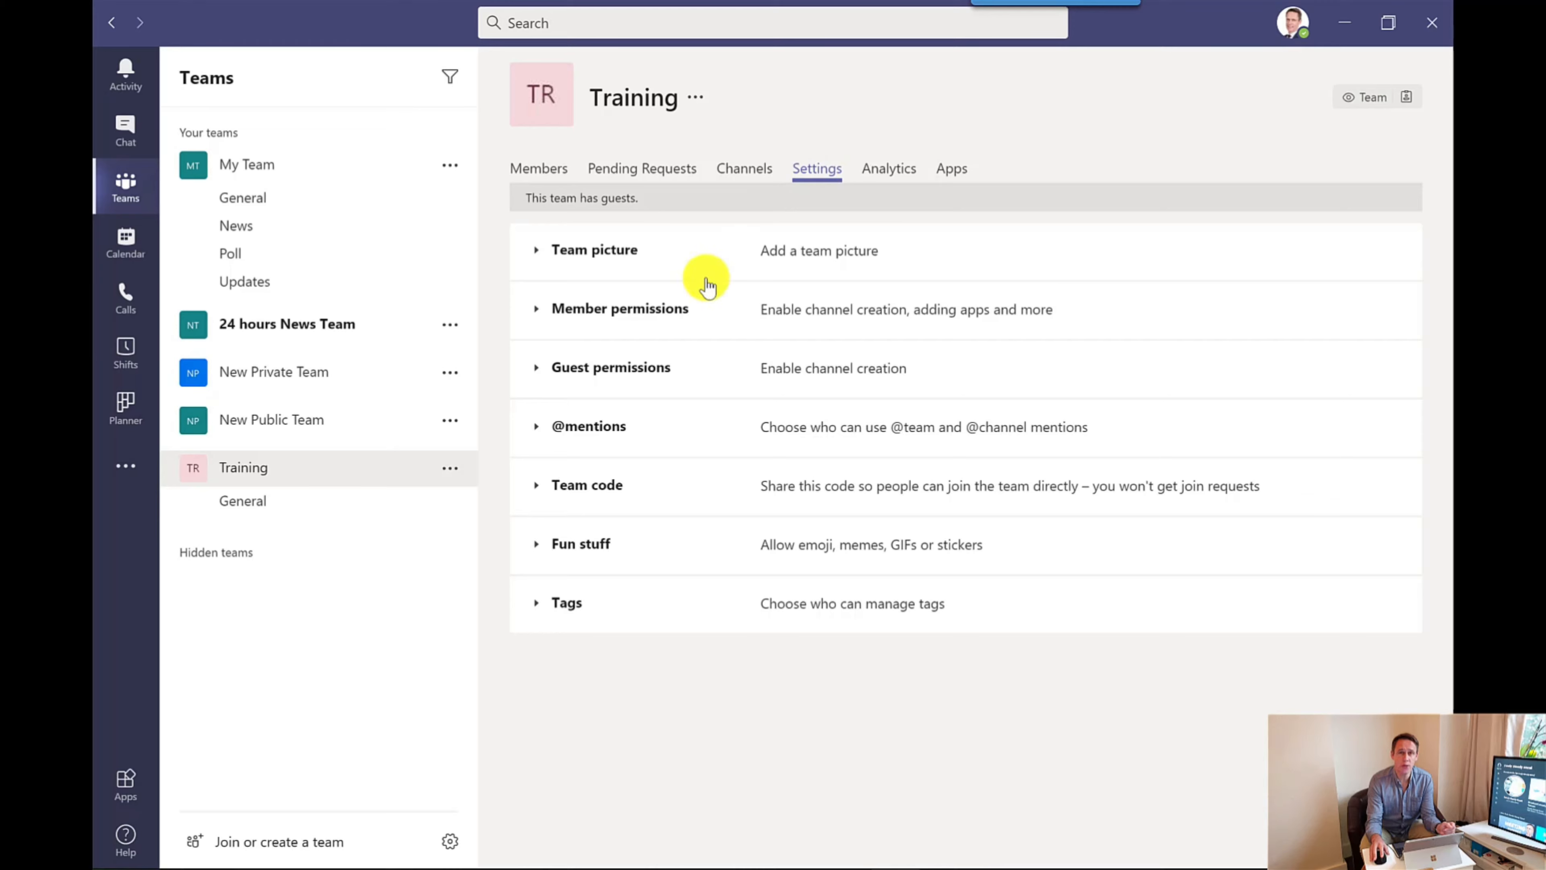
left_click(538, 314)
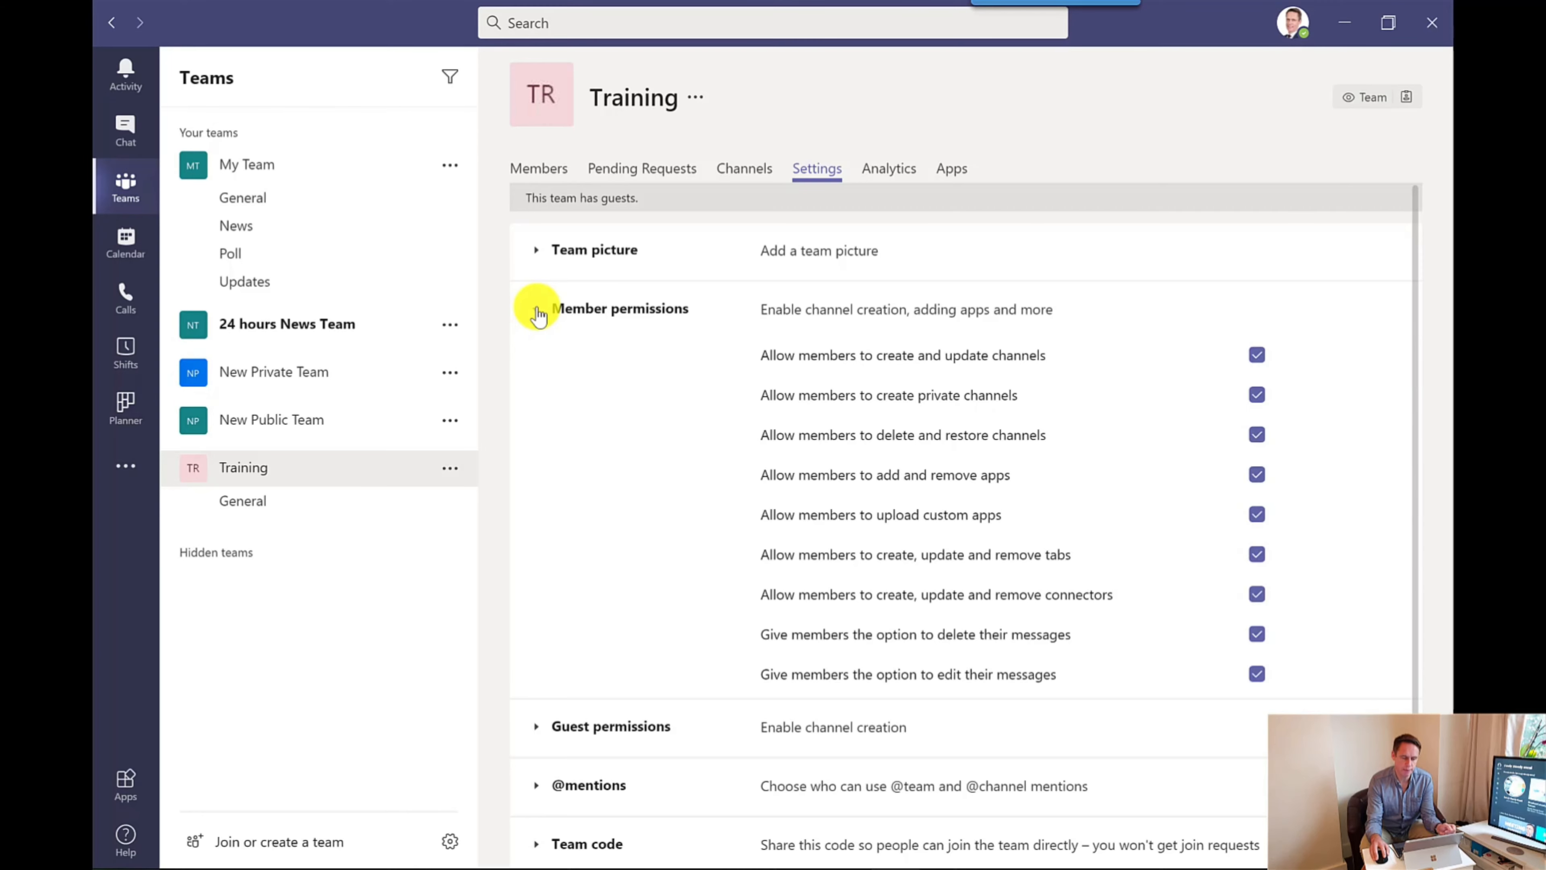
left_click(536, 311)
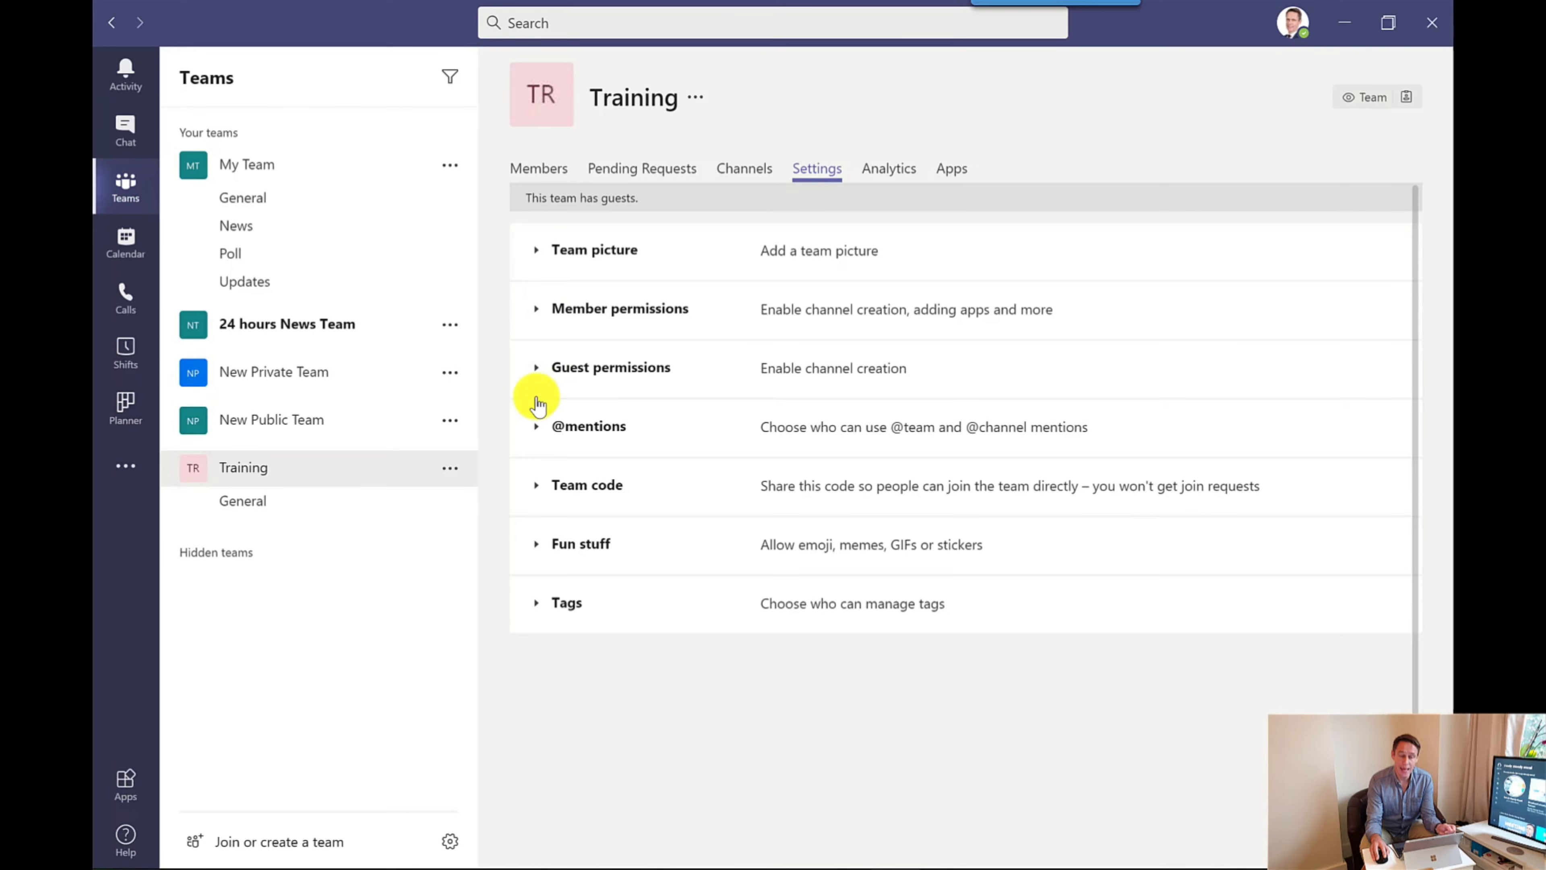
left_click(539, 381)
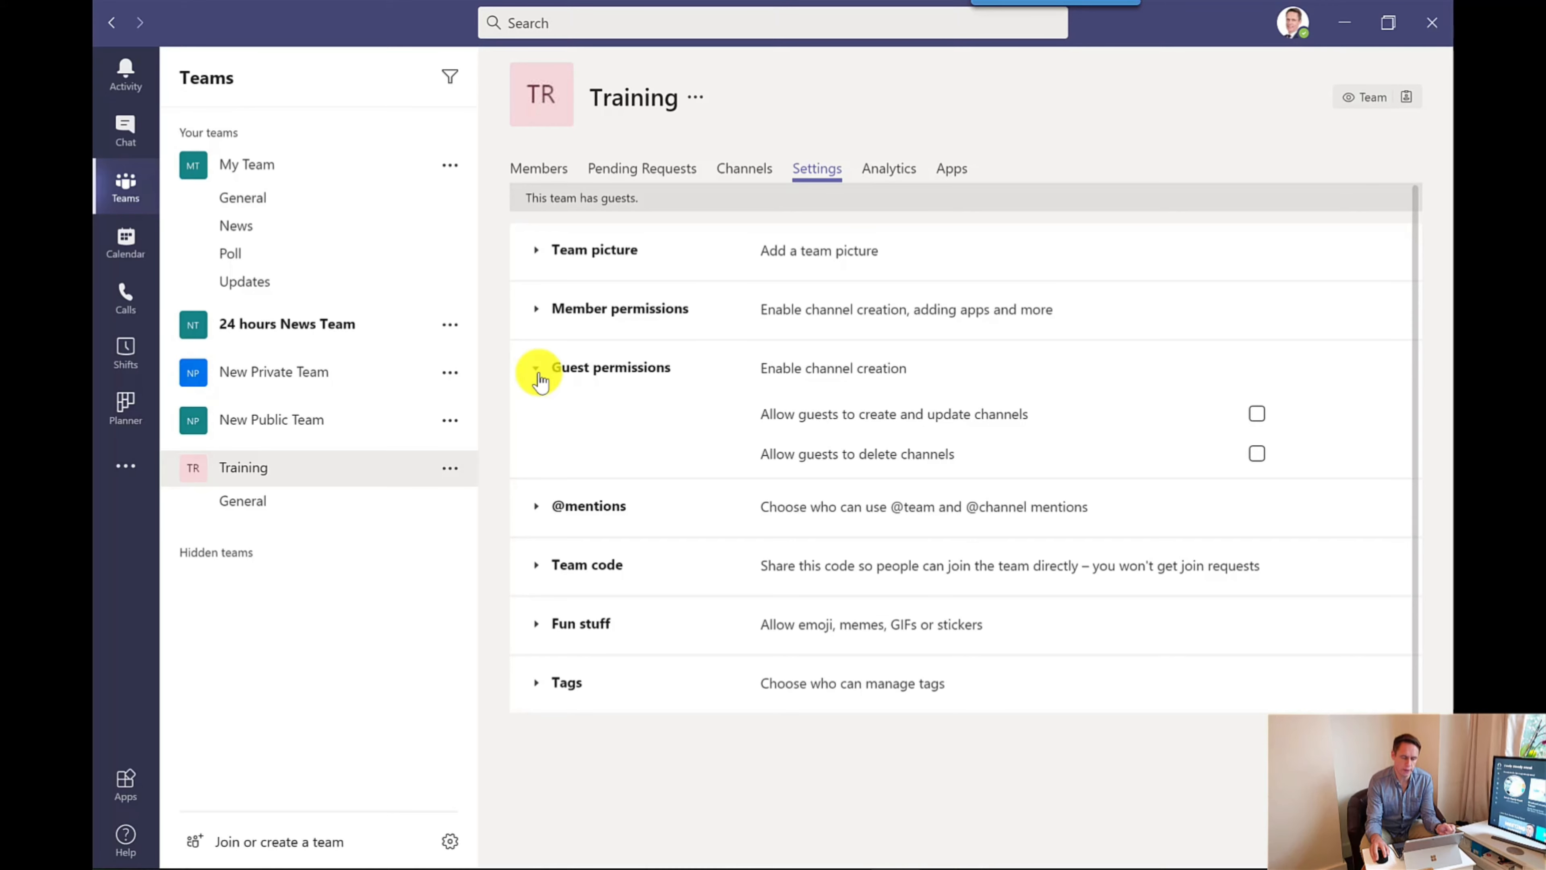
left_click(538, 368)
- Generate a team code for the Training team and open the page for joining a team with a code
left_click(536, 485)
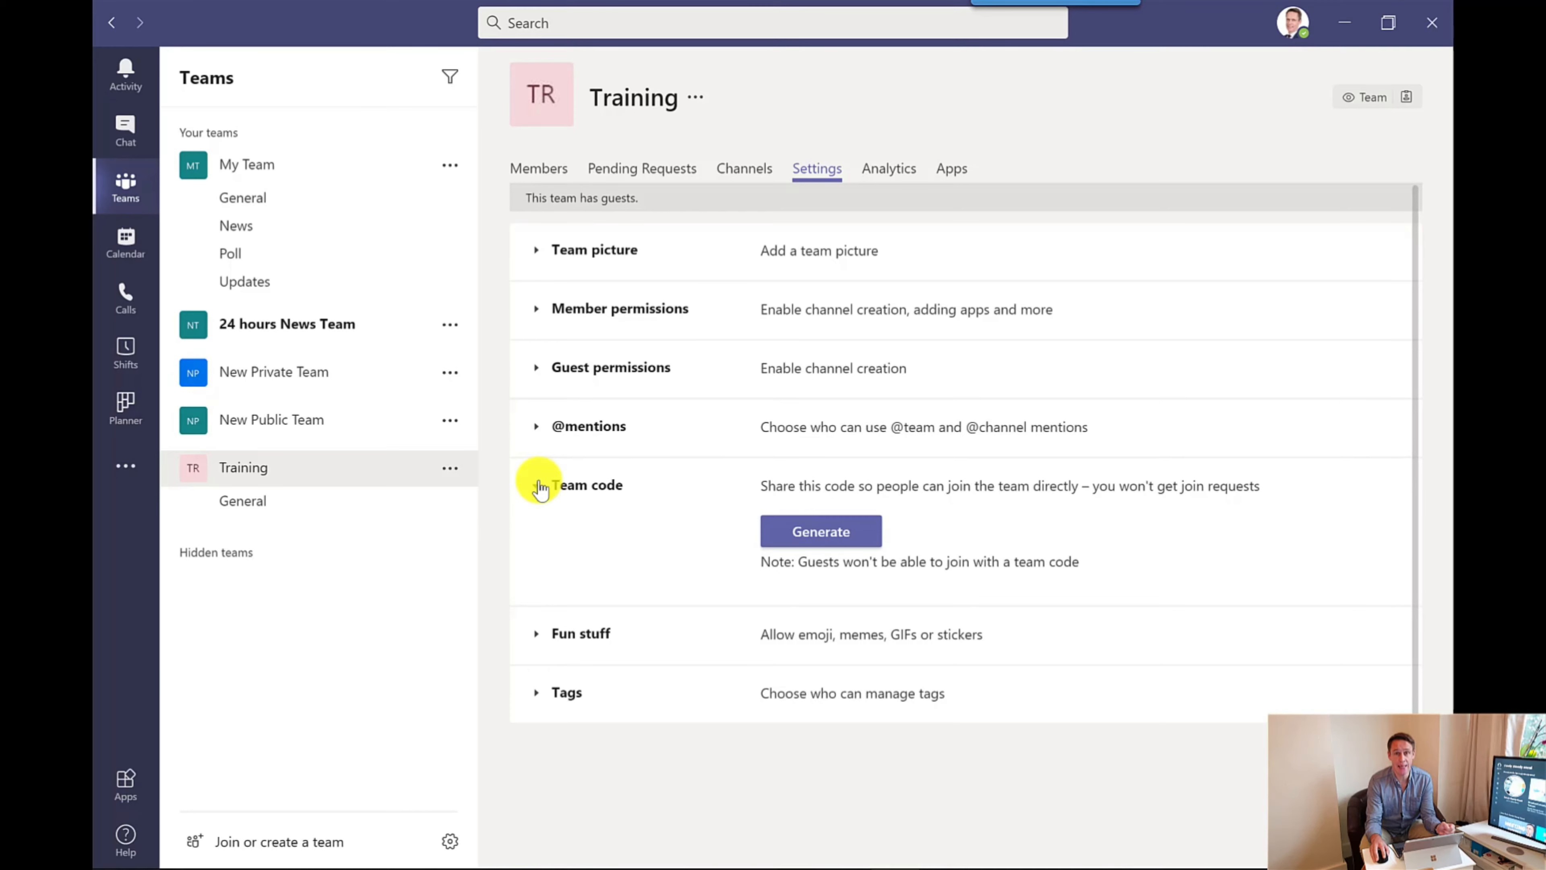
left_click(820, 539)
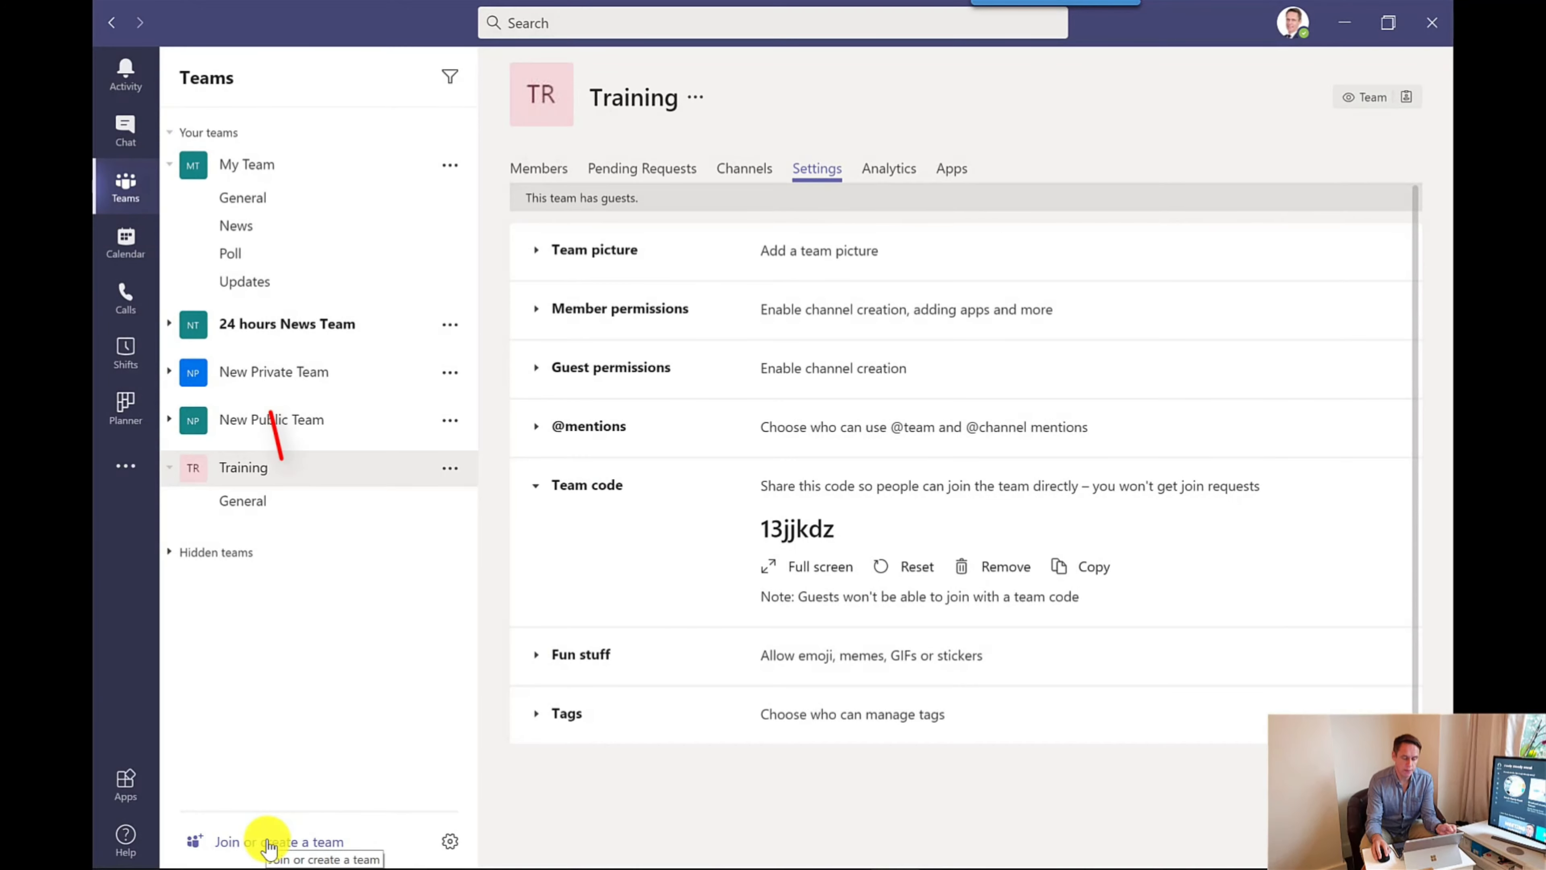
left_click(267, 847)
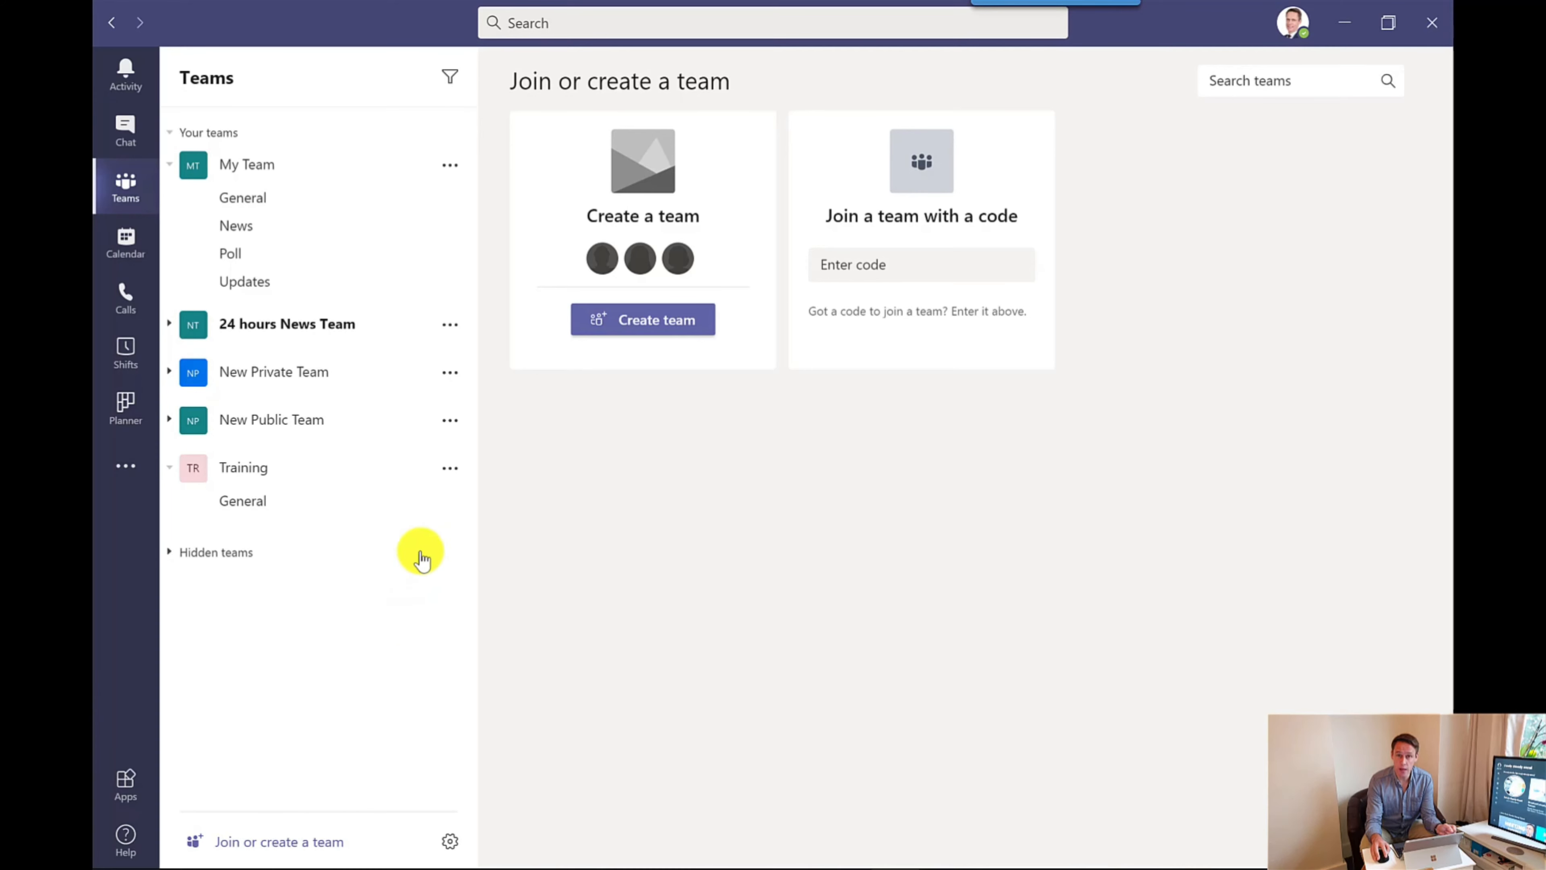
- View the shareable link to the Training team and dismiss it without copying
left_click(451, 471)
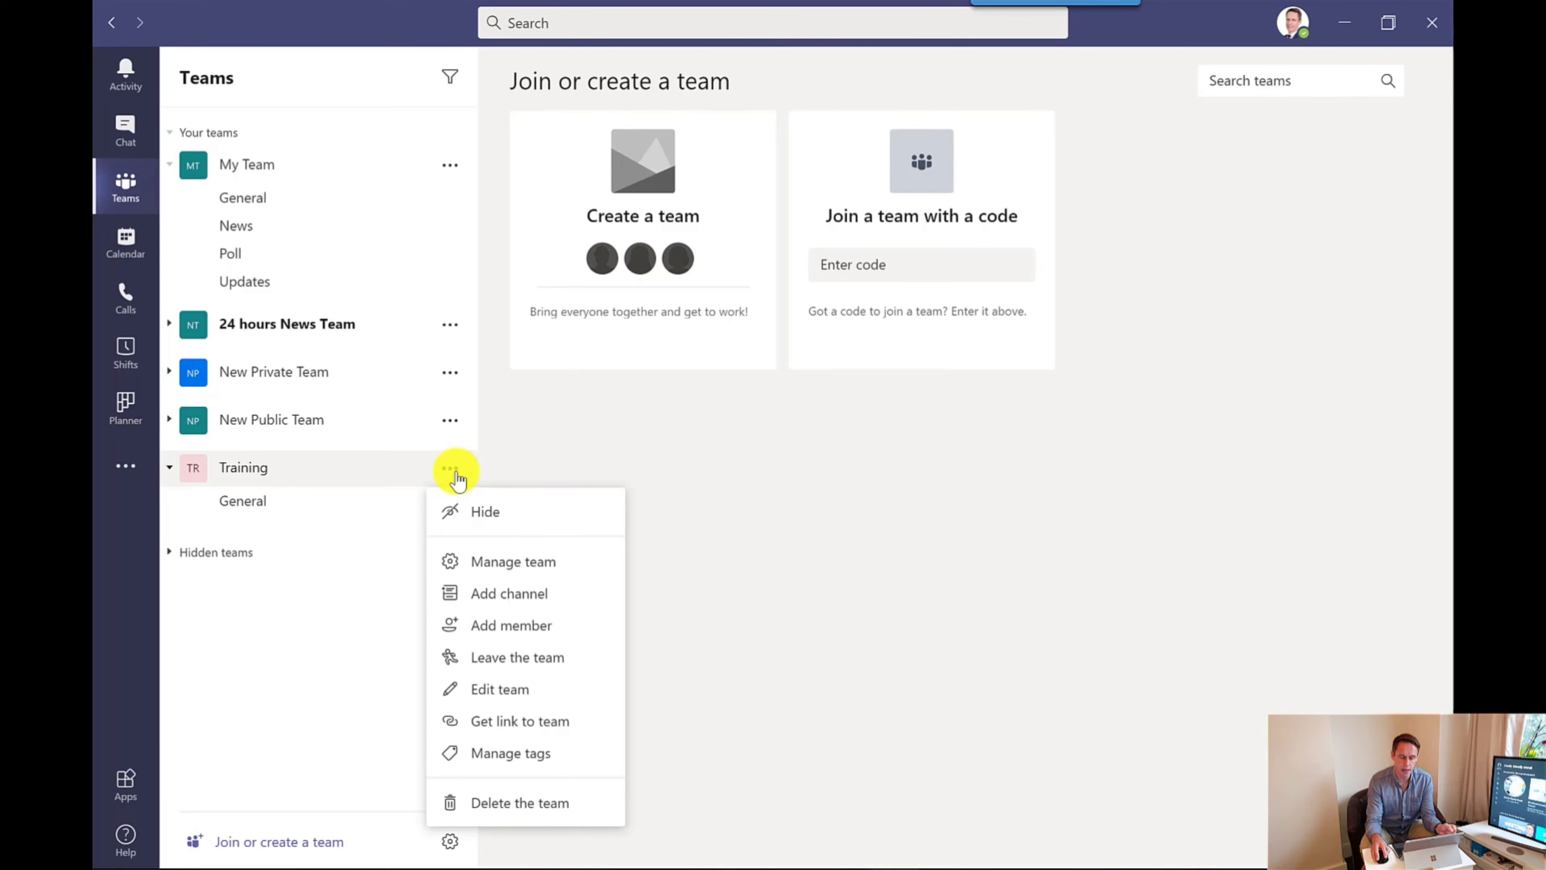
left_click(557, 723)
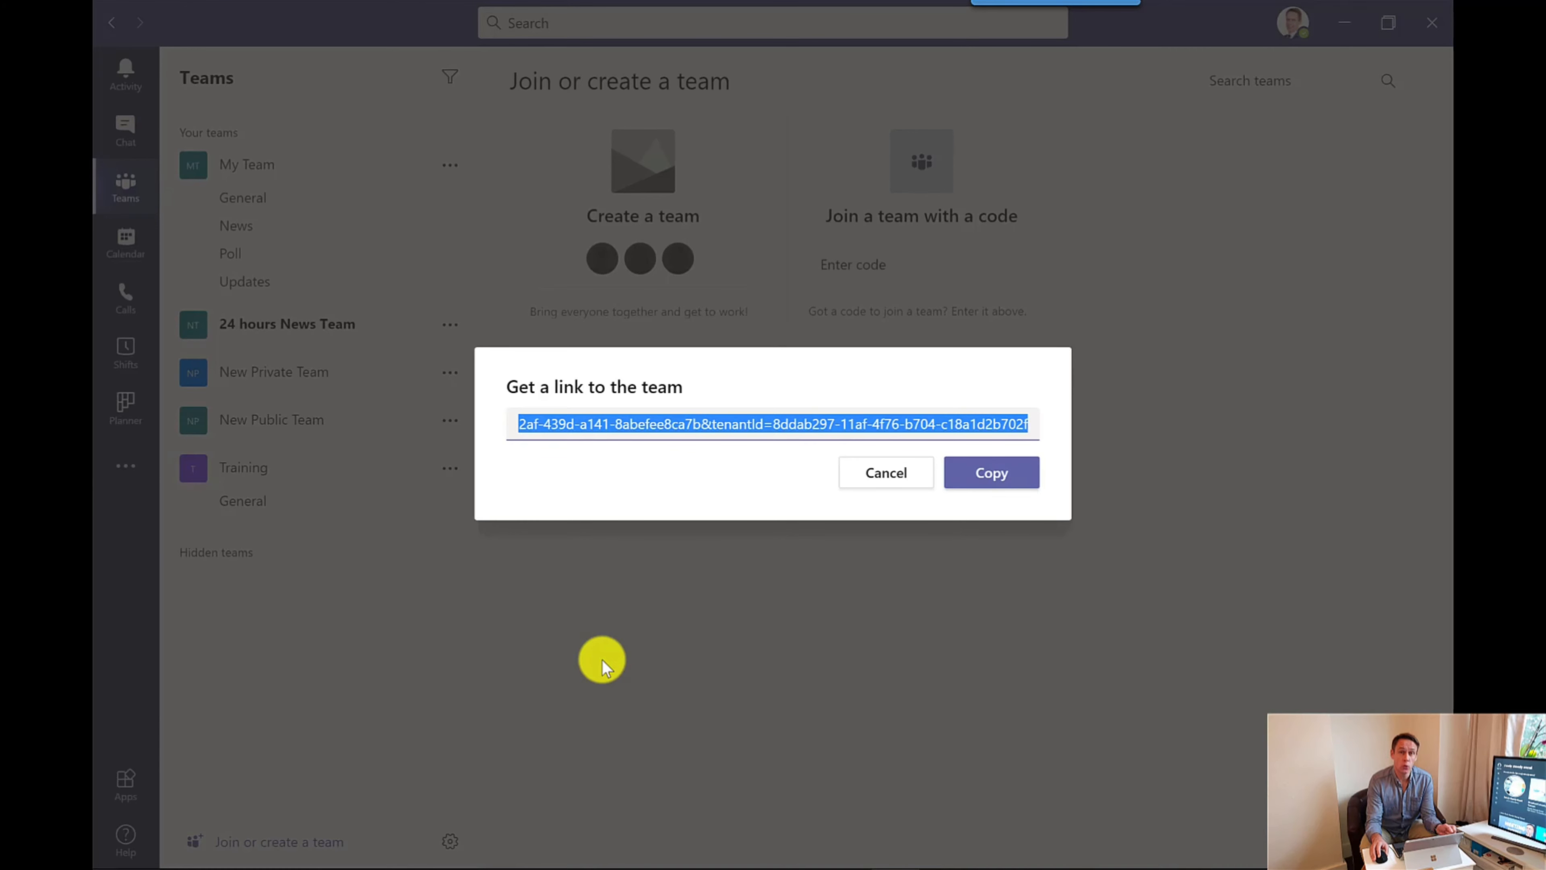
left_click(905, 480)
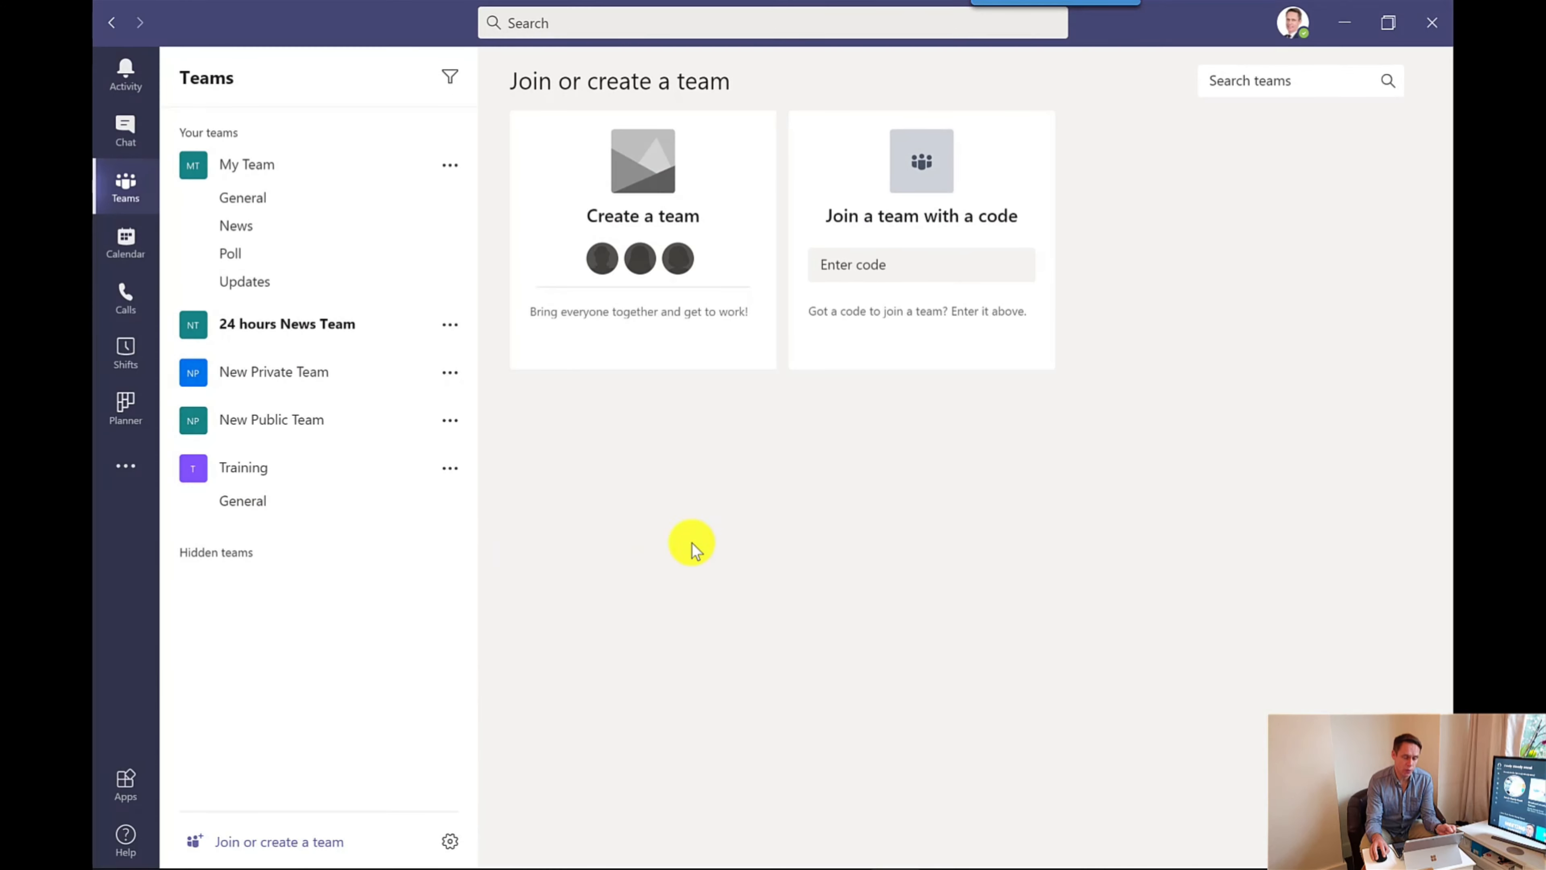
- Check the Training team's pending join requests and return to its member list
left_click(456, 475)
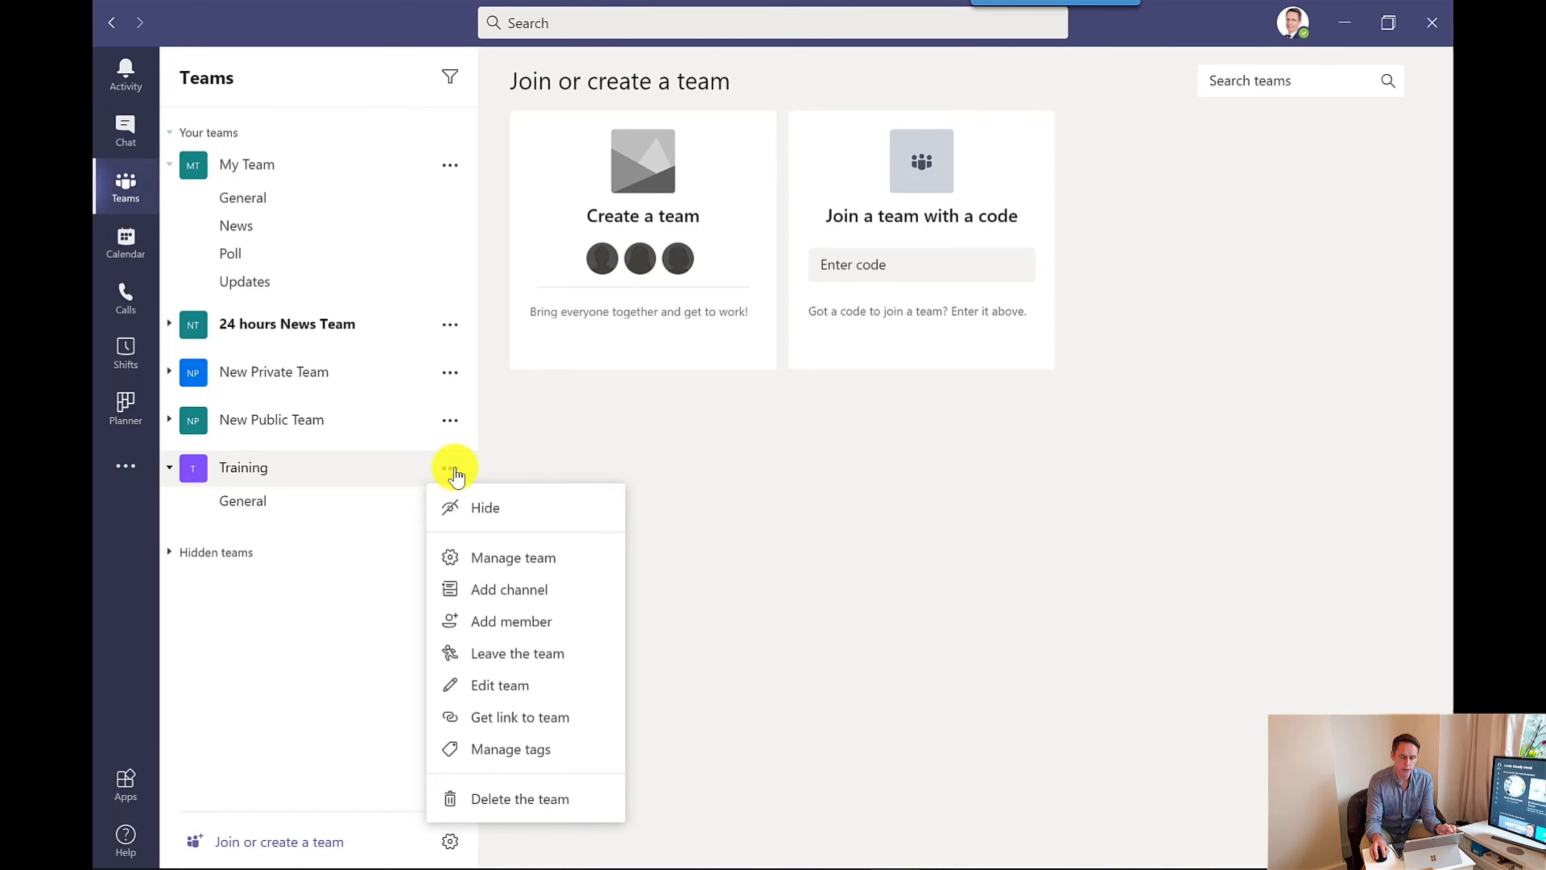
left_click(510, 567)
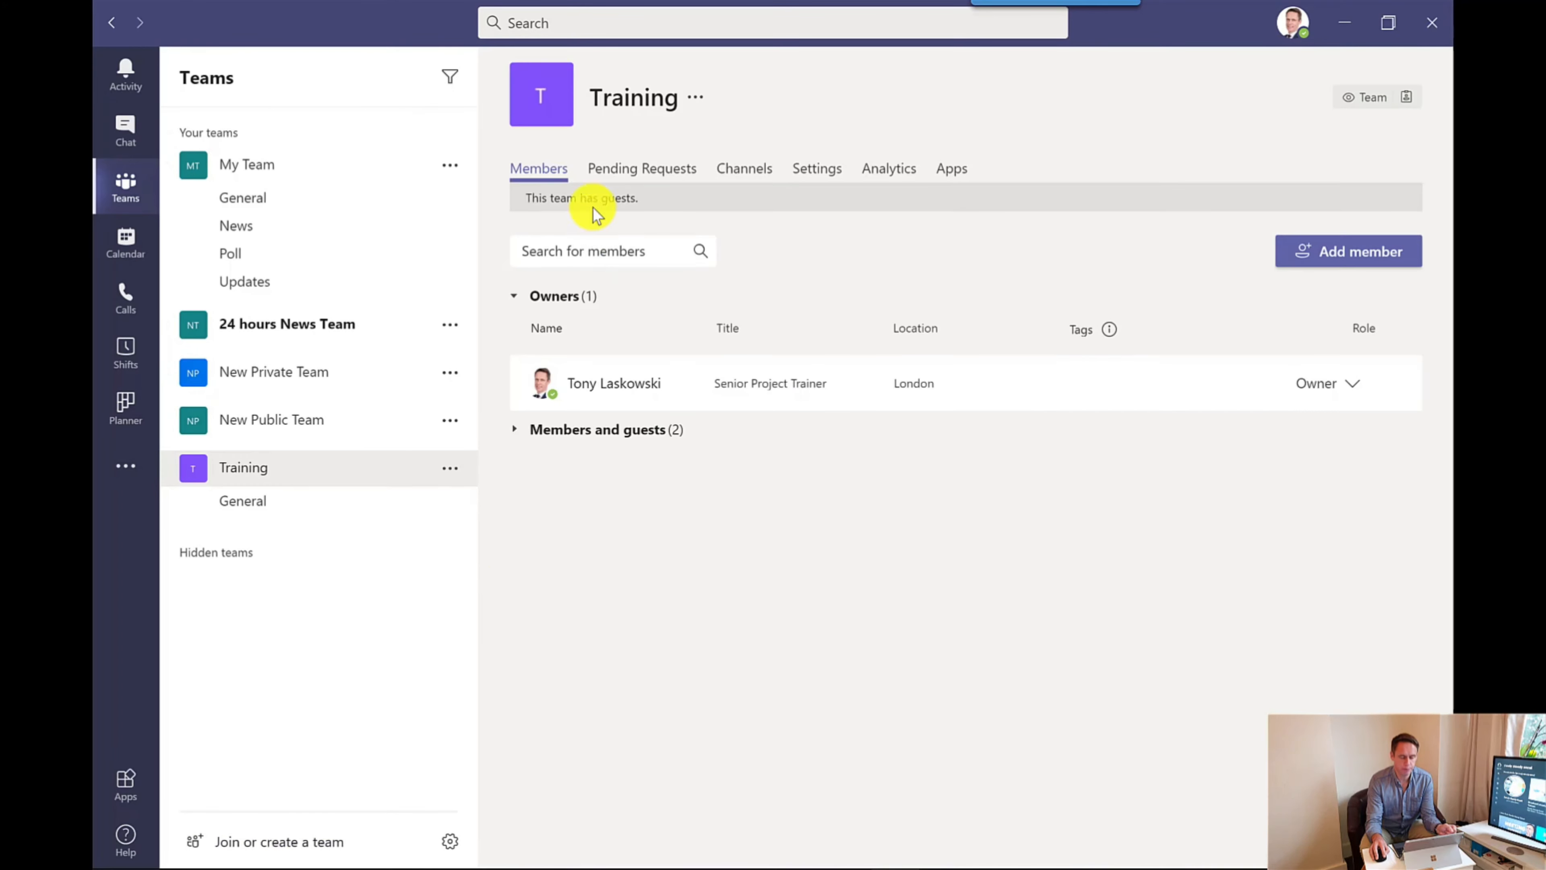
left_click(644, 176)
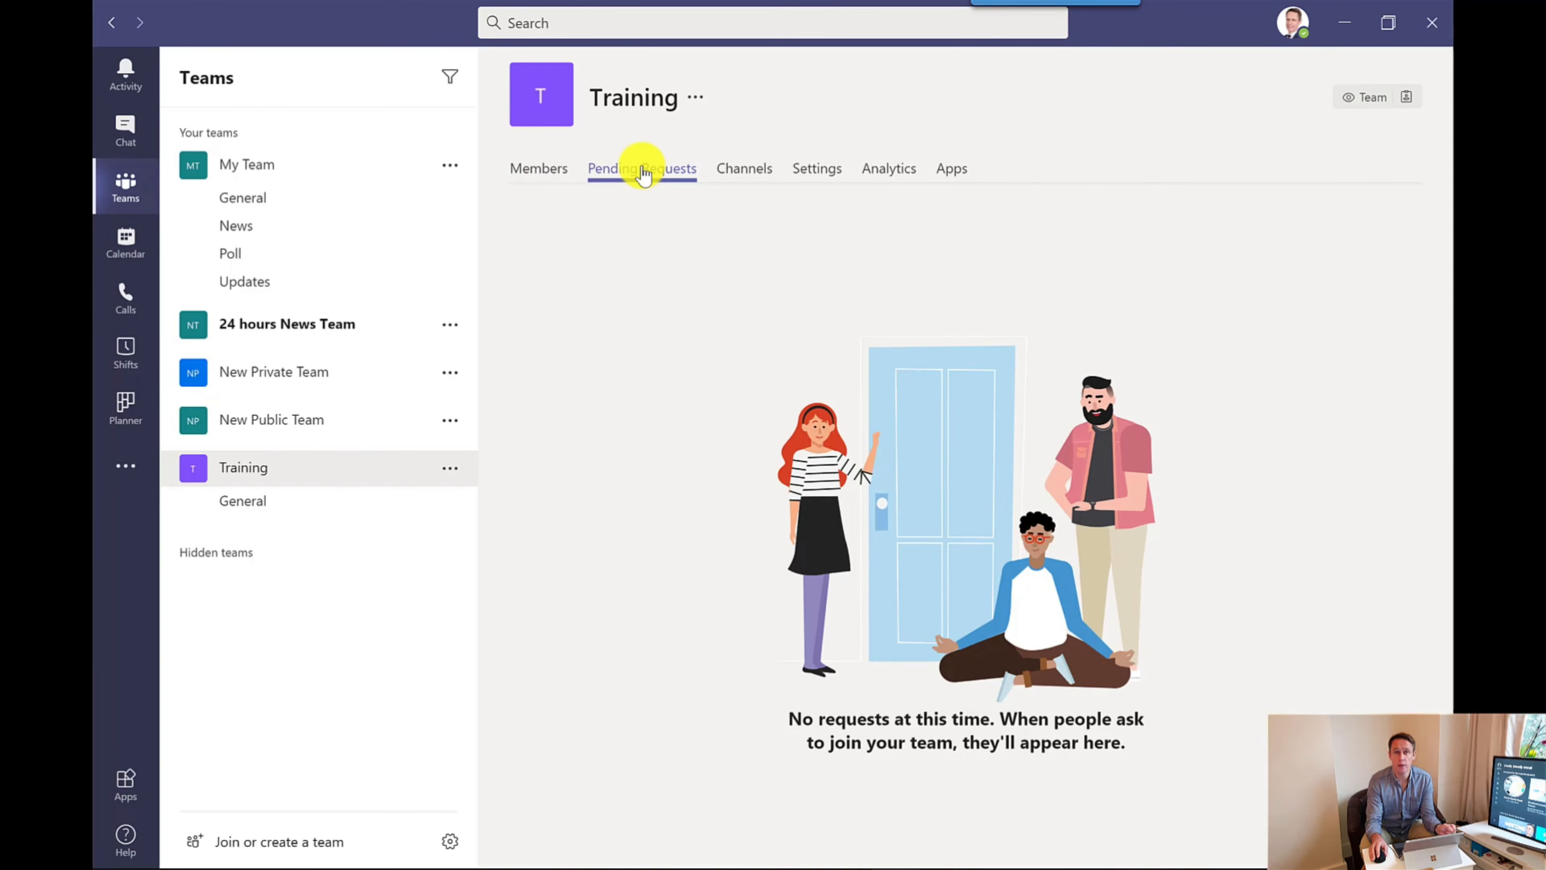
left_click(540, 168)
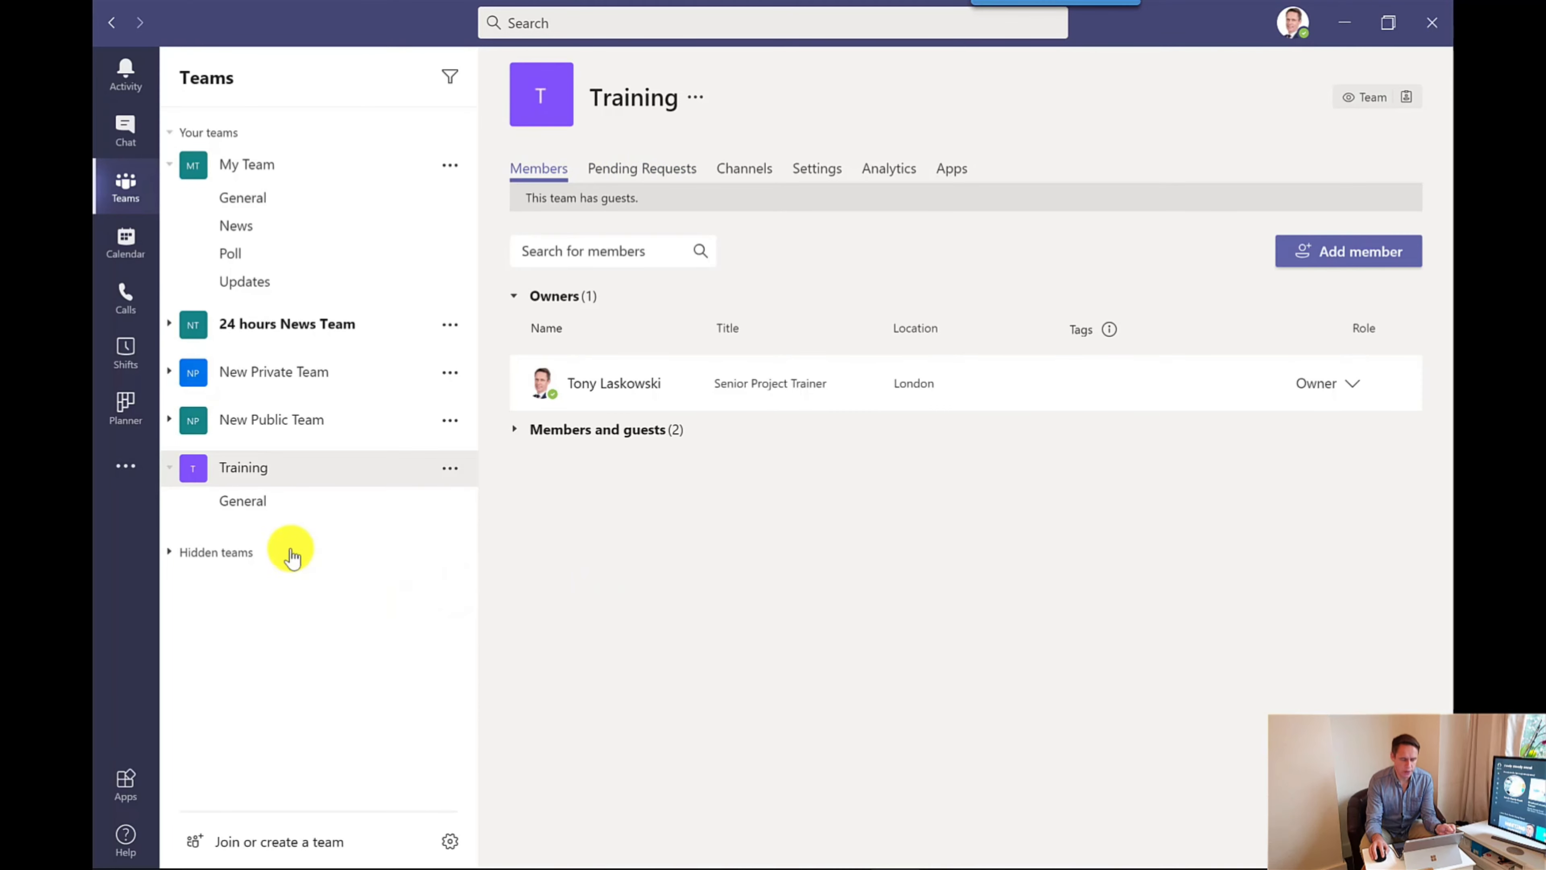
- Post "Hi all - I have create this team to share updates on Training" in the Training team's General channel
left_click(277, 506)
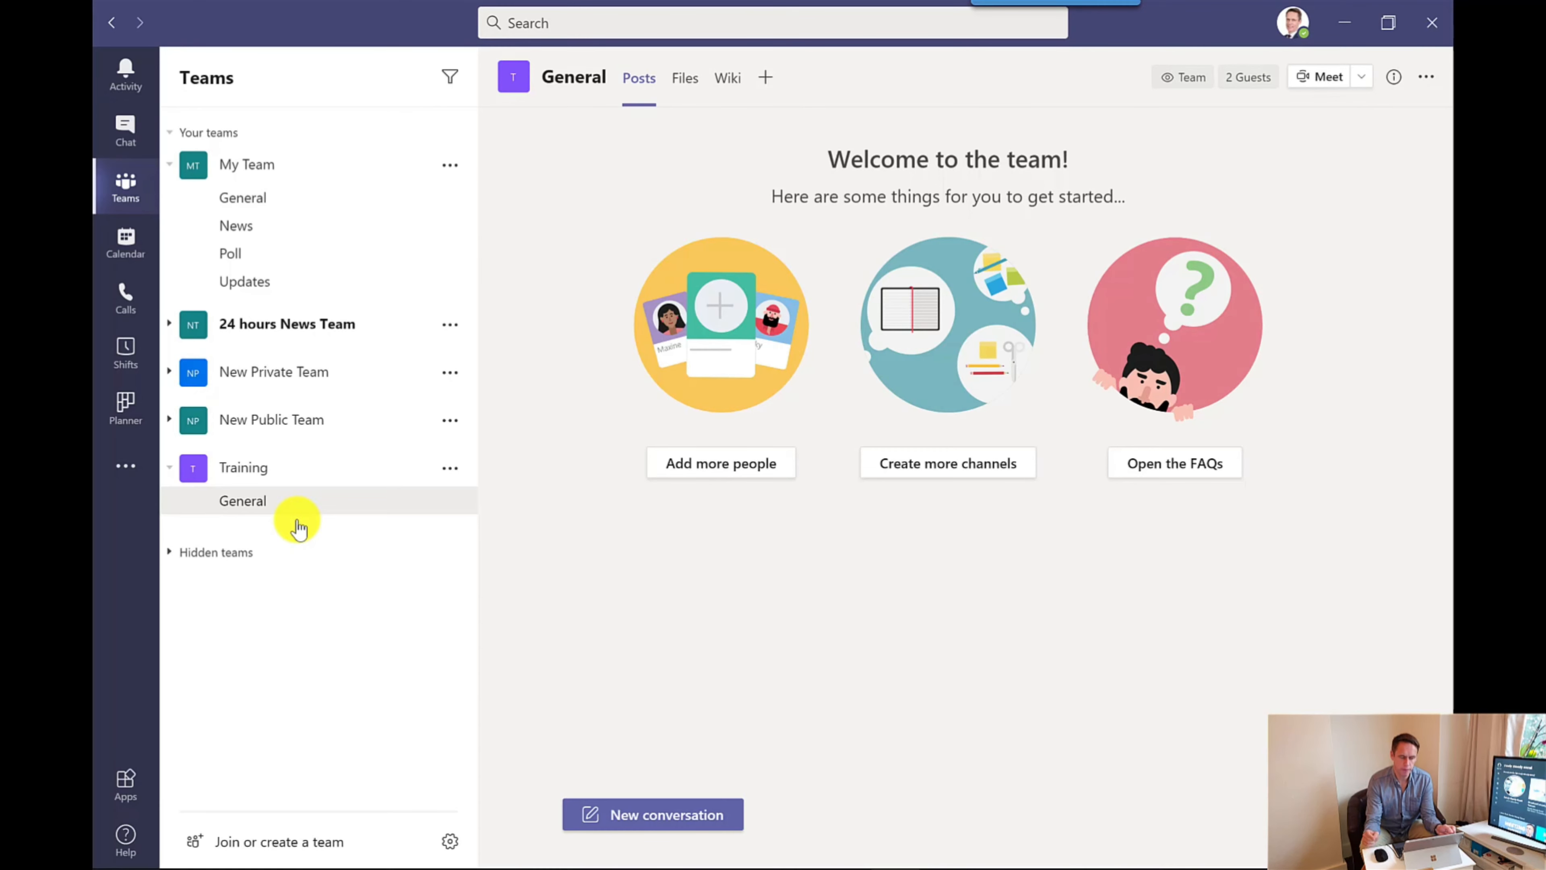
left_click(650, 816)
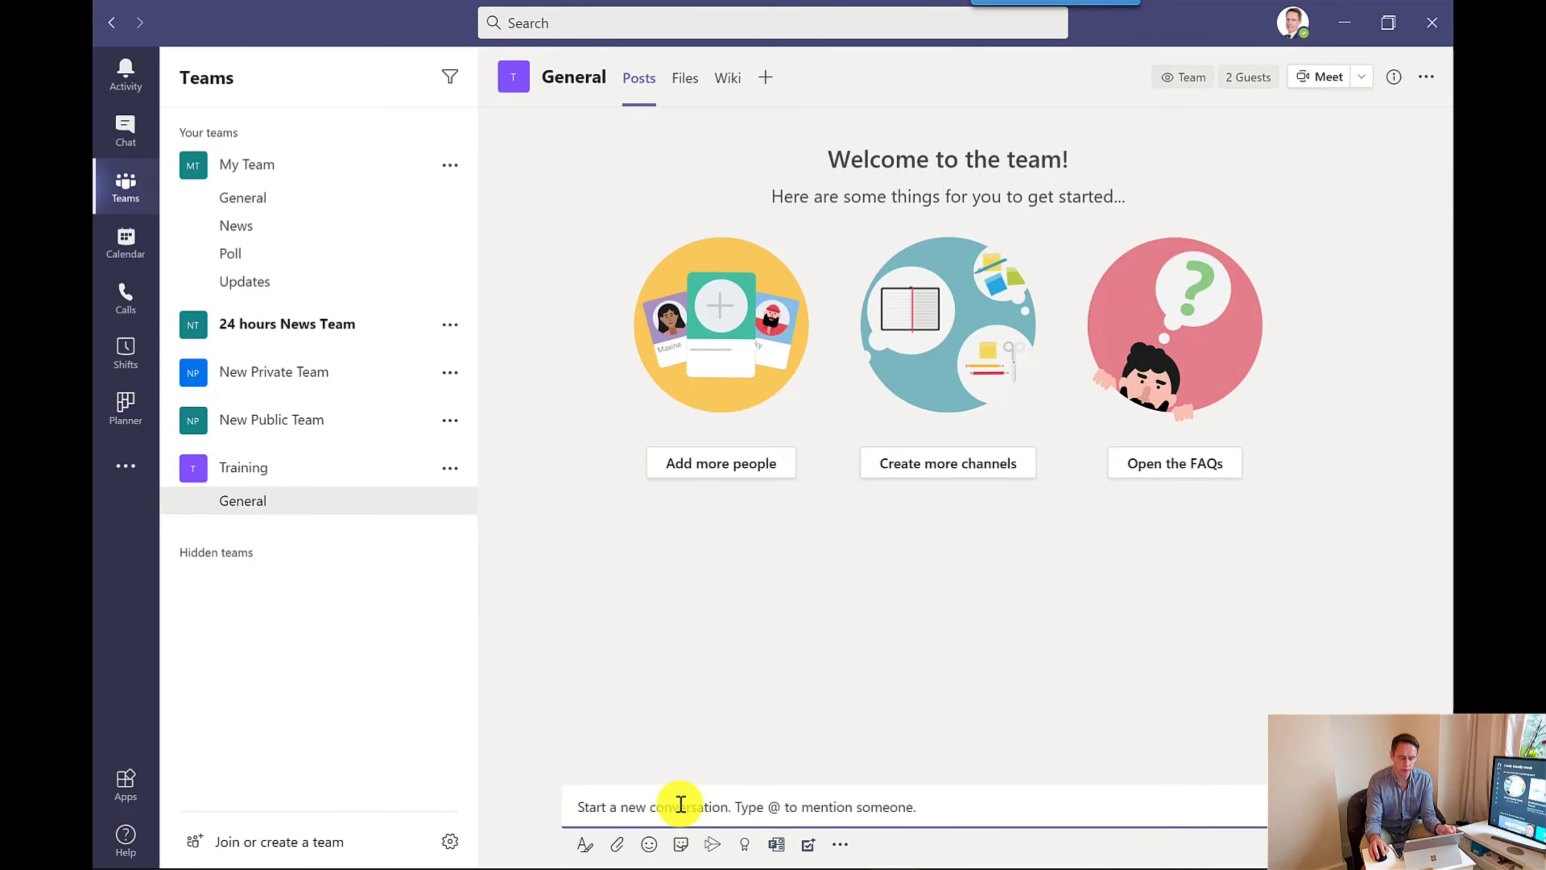
type("Hi al")
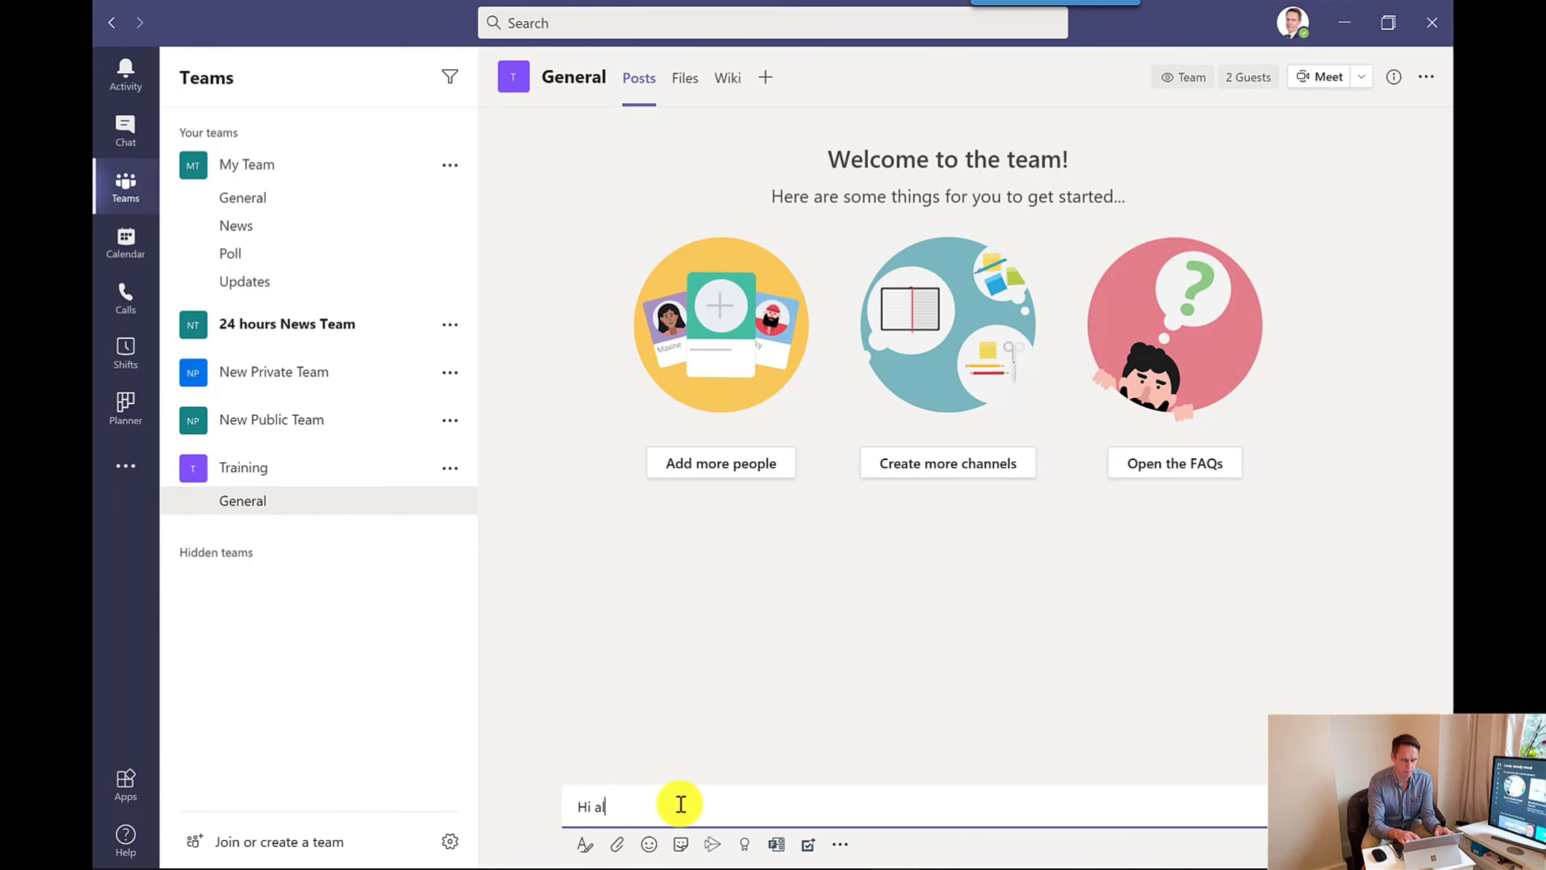
key("Return")
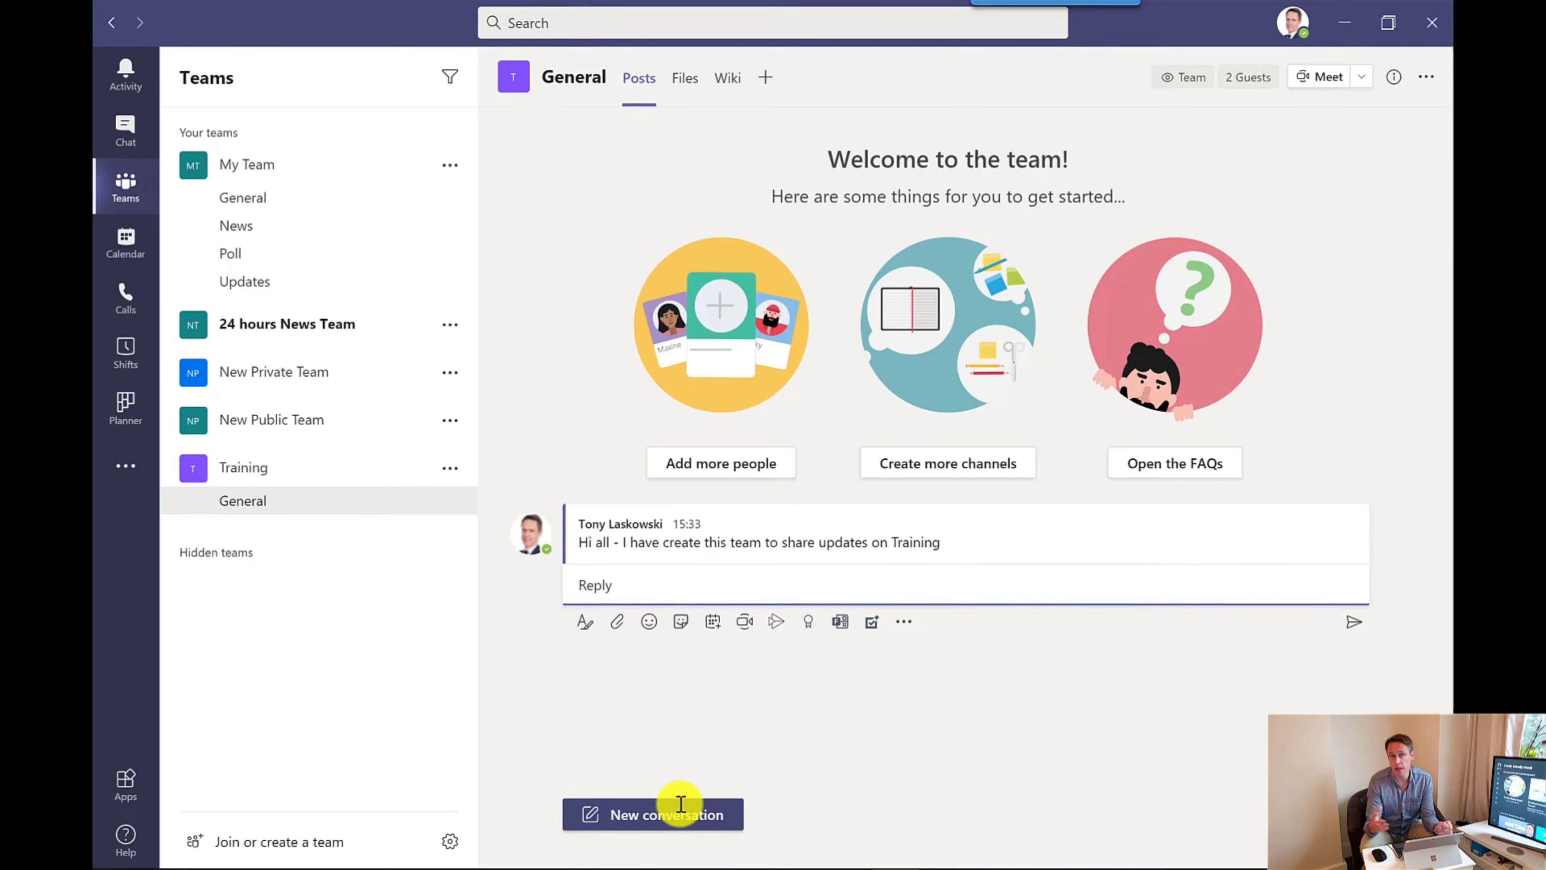
- Start a new conversation and attach Group A Exercise, Group Exercise and Wayne Enterprise - Contract Agreement from the computer
left_click(682, 823)
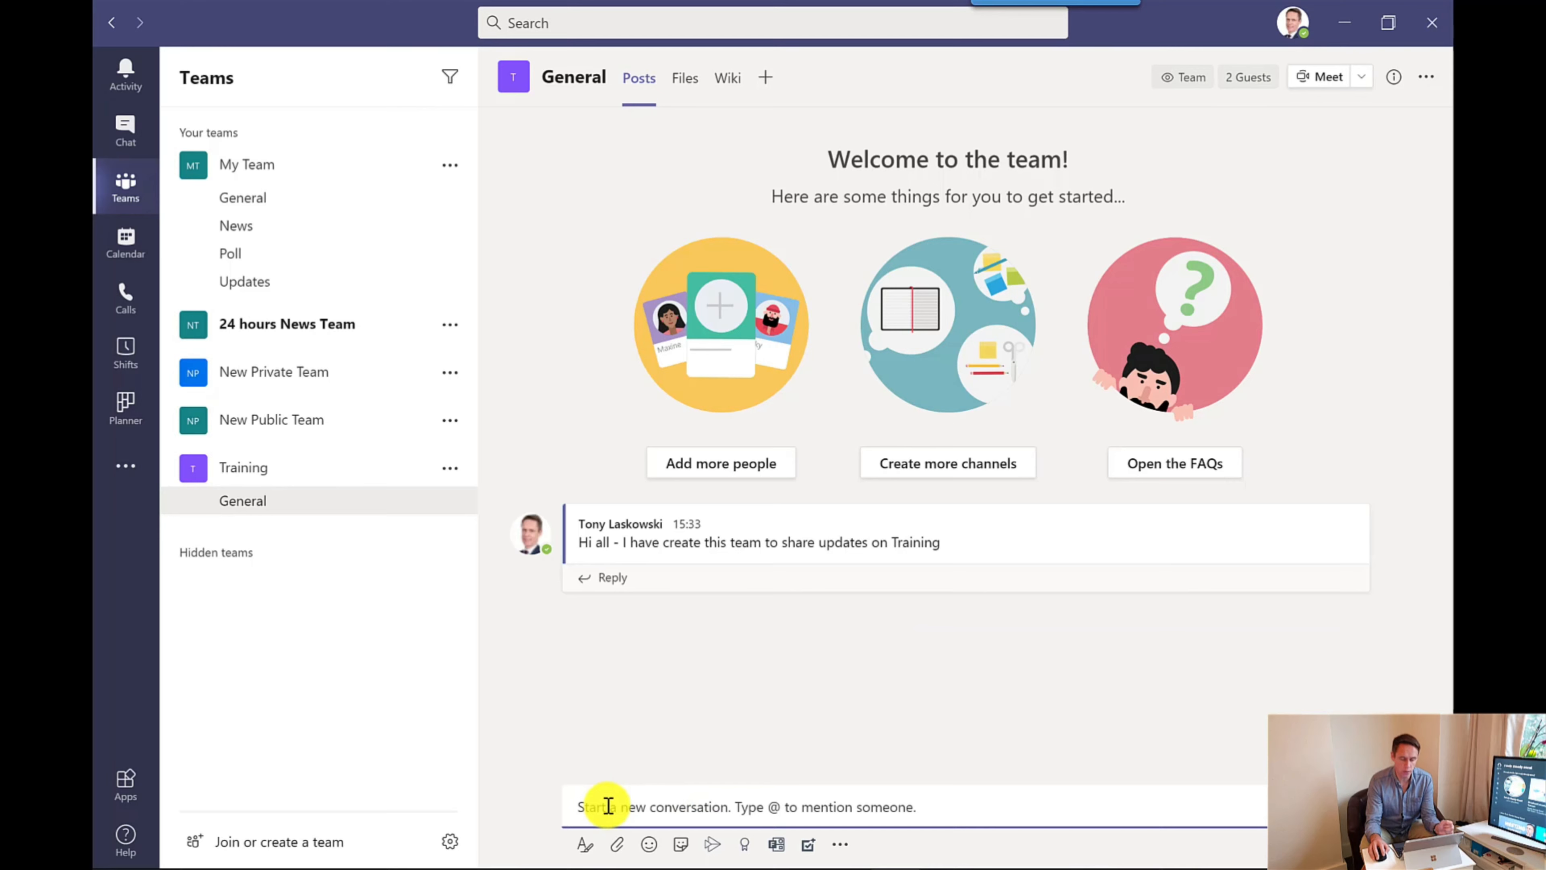
left_click(618, 845)
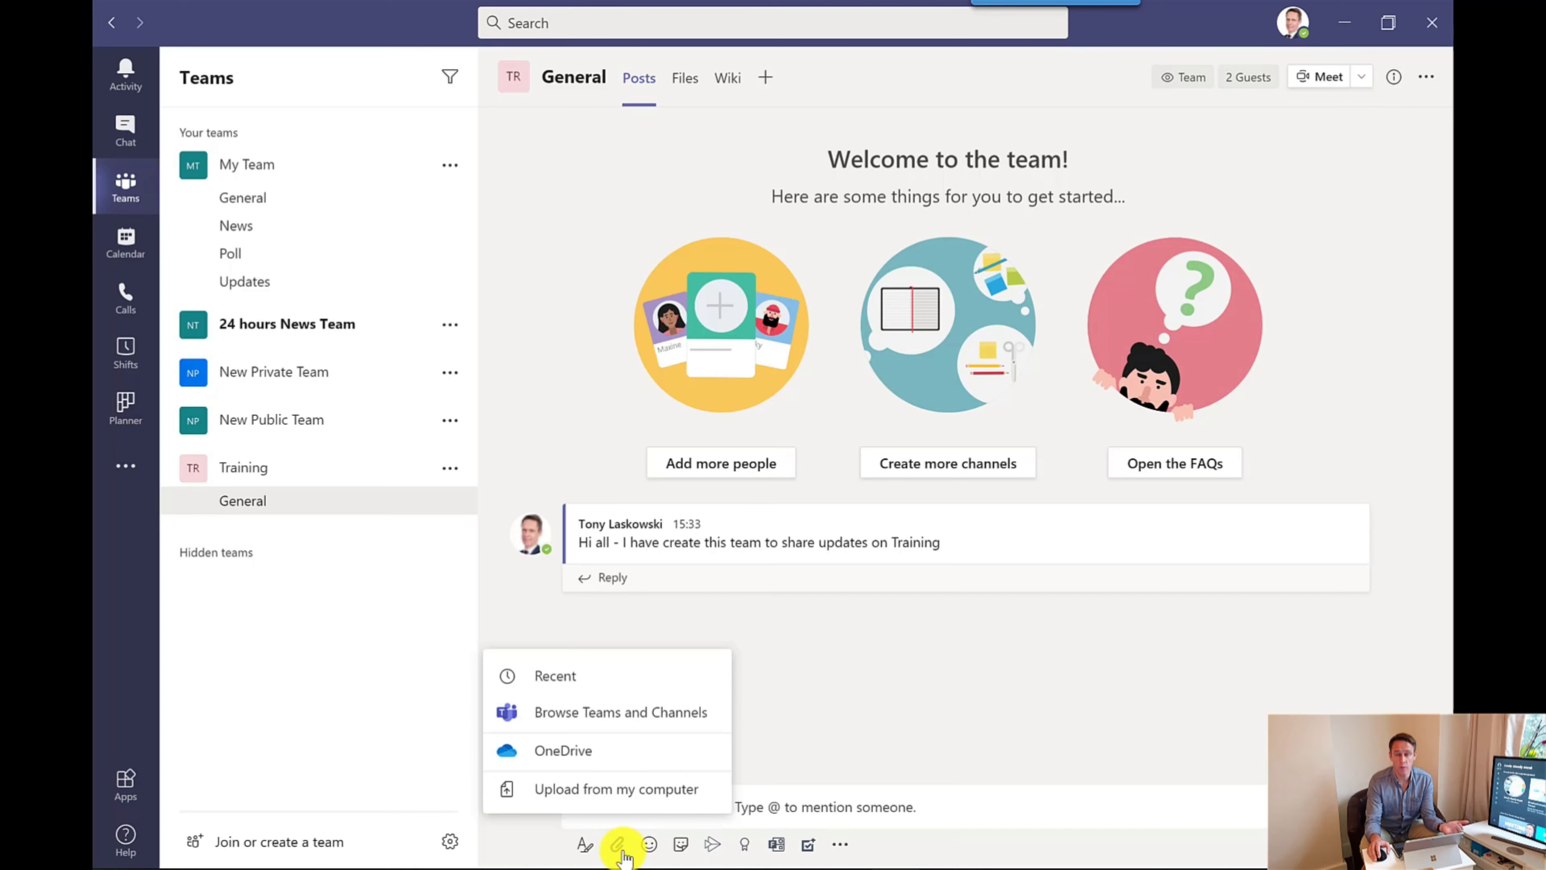
left_click(675, 804)
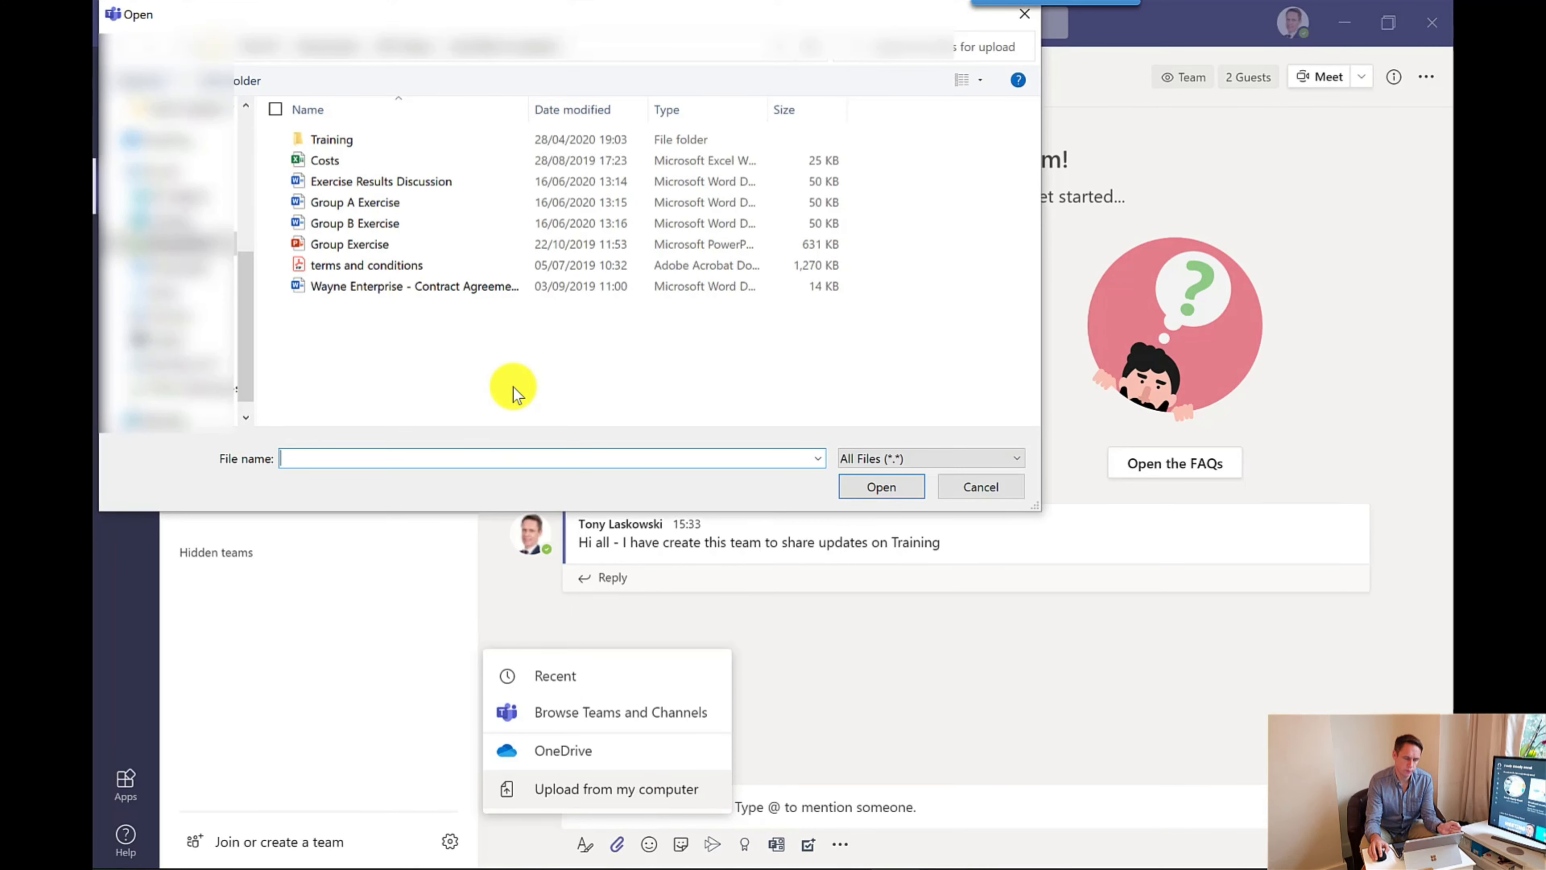
left_click(394, 203)
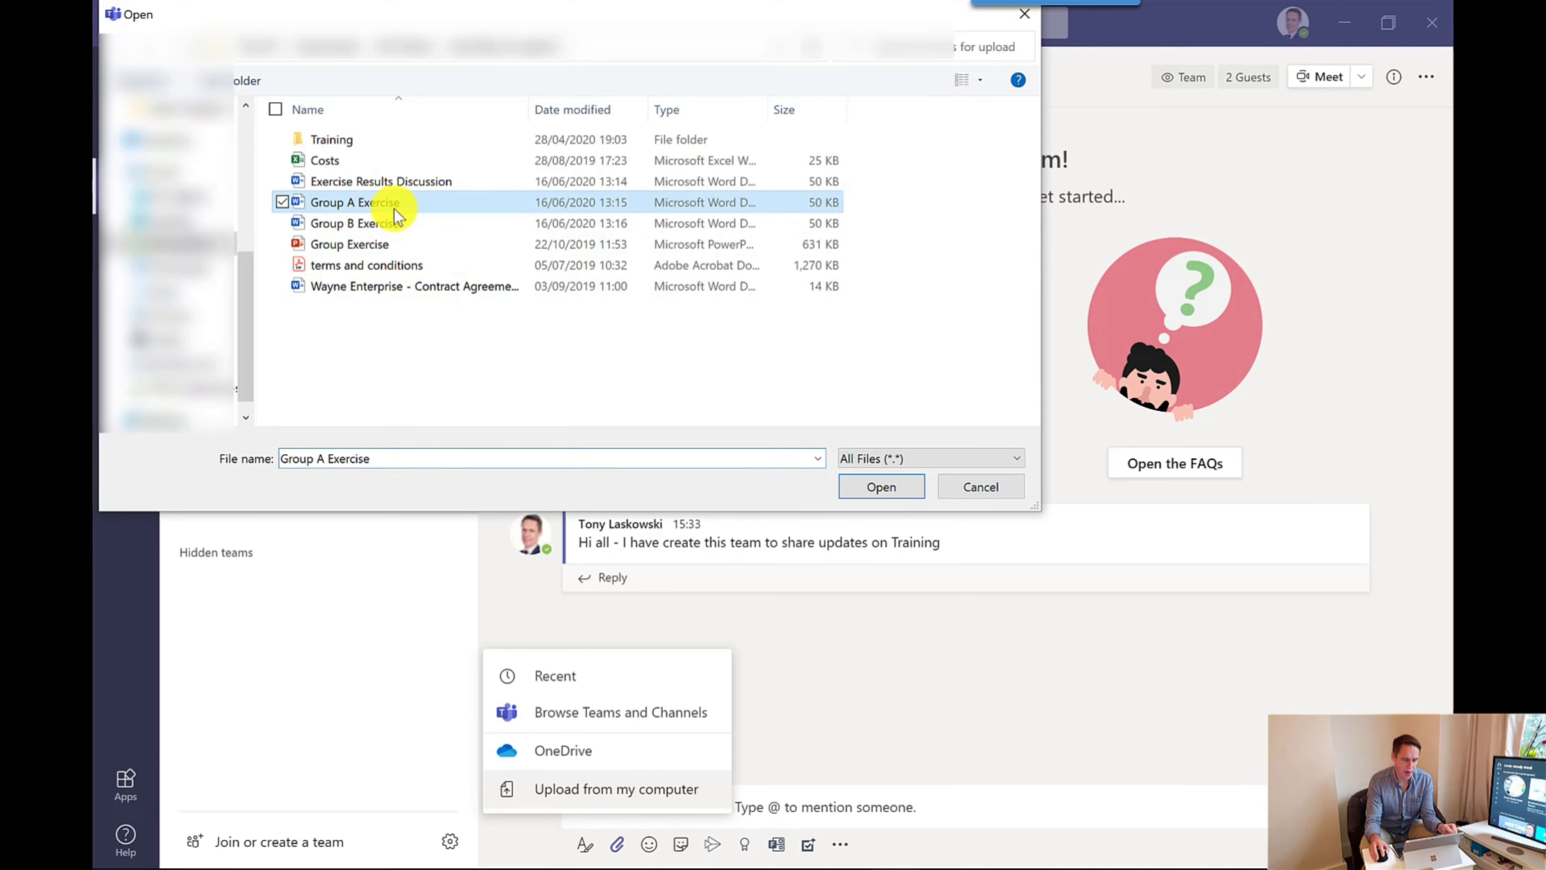
left_click(381, 247, "ctrl")
left_click(390, 287, "ctrl")
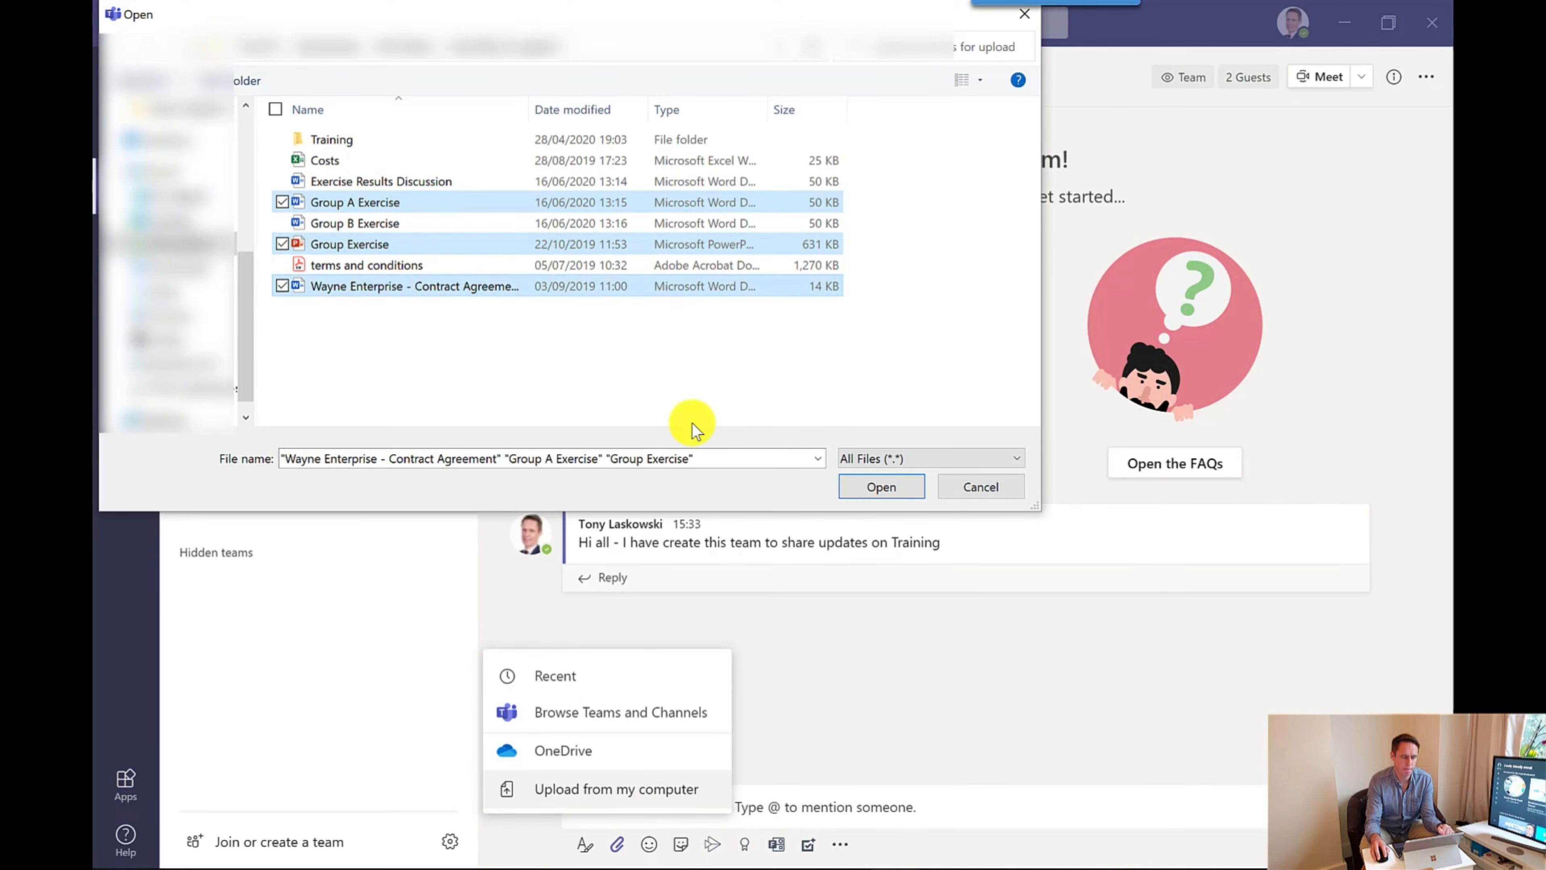
left_click(882, 487)
- Add the message "Please review before next meeting" above the attached files and send the post
left_click(614, 687)
type("Plea")
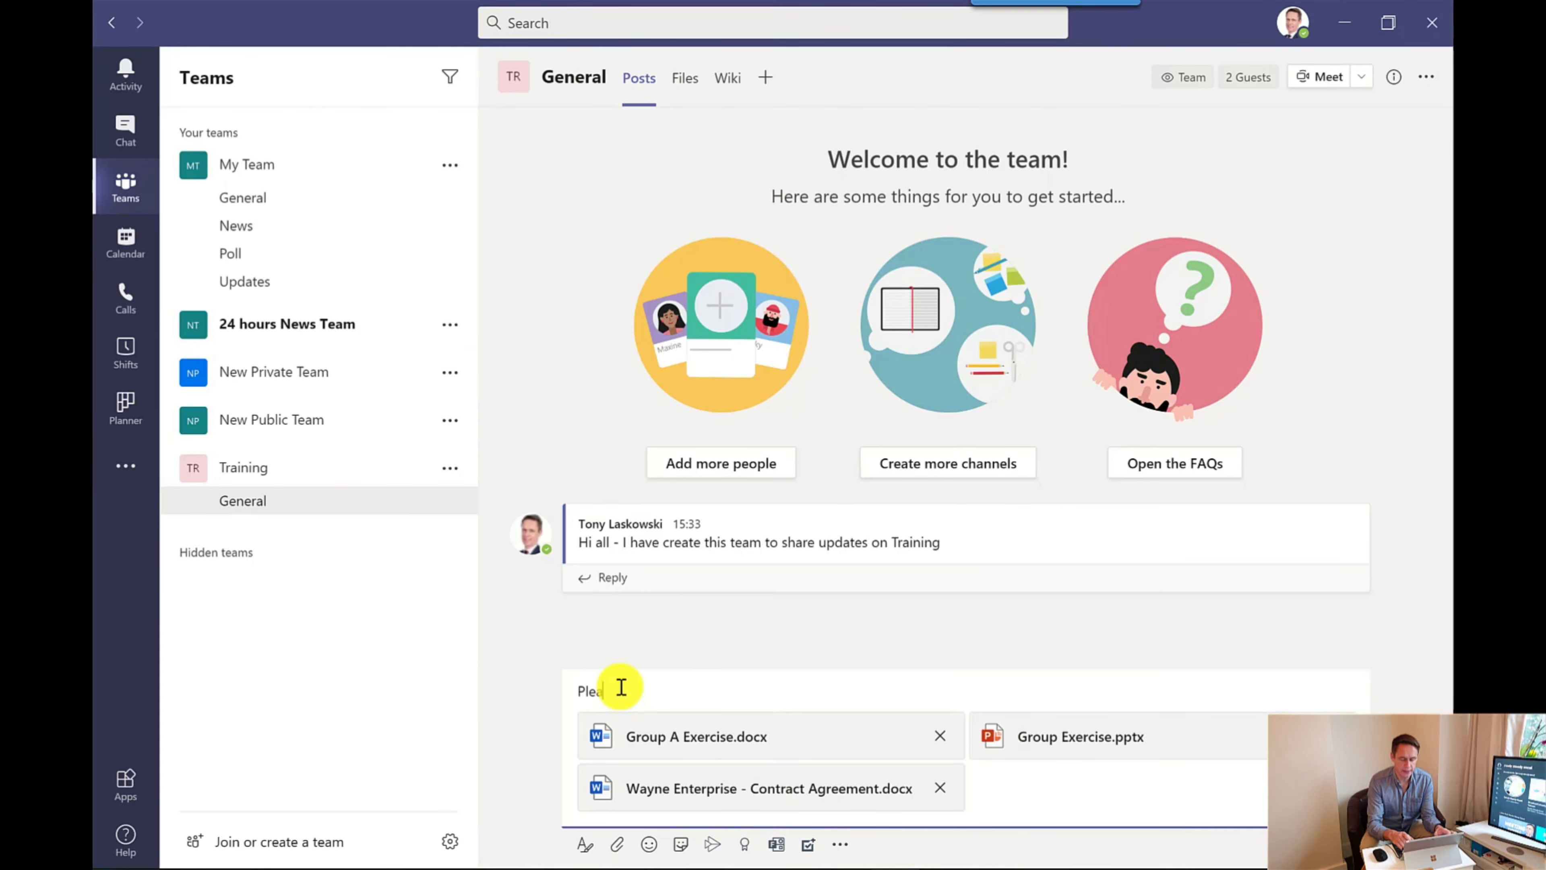
type("se review before next meeting")
key("Return")
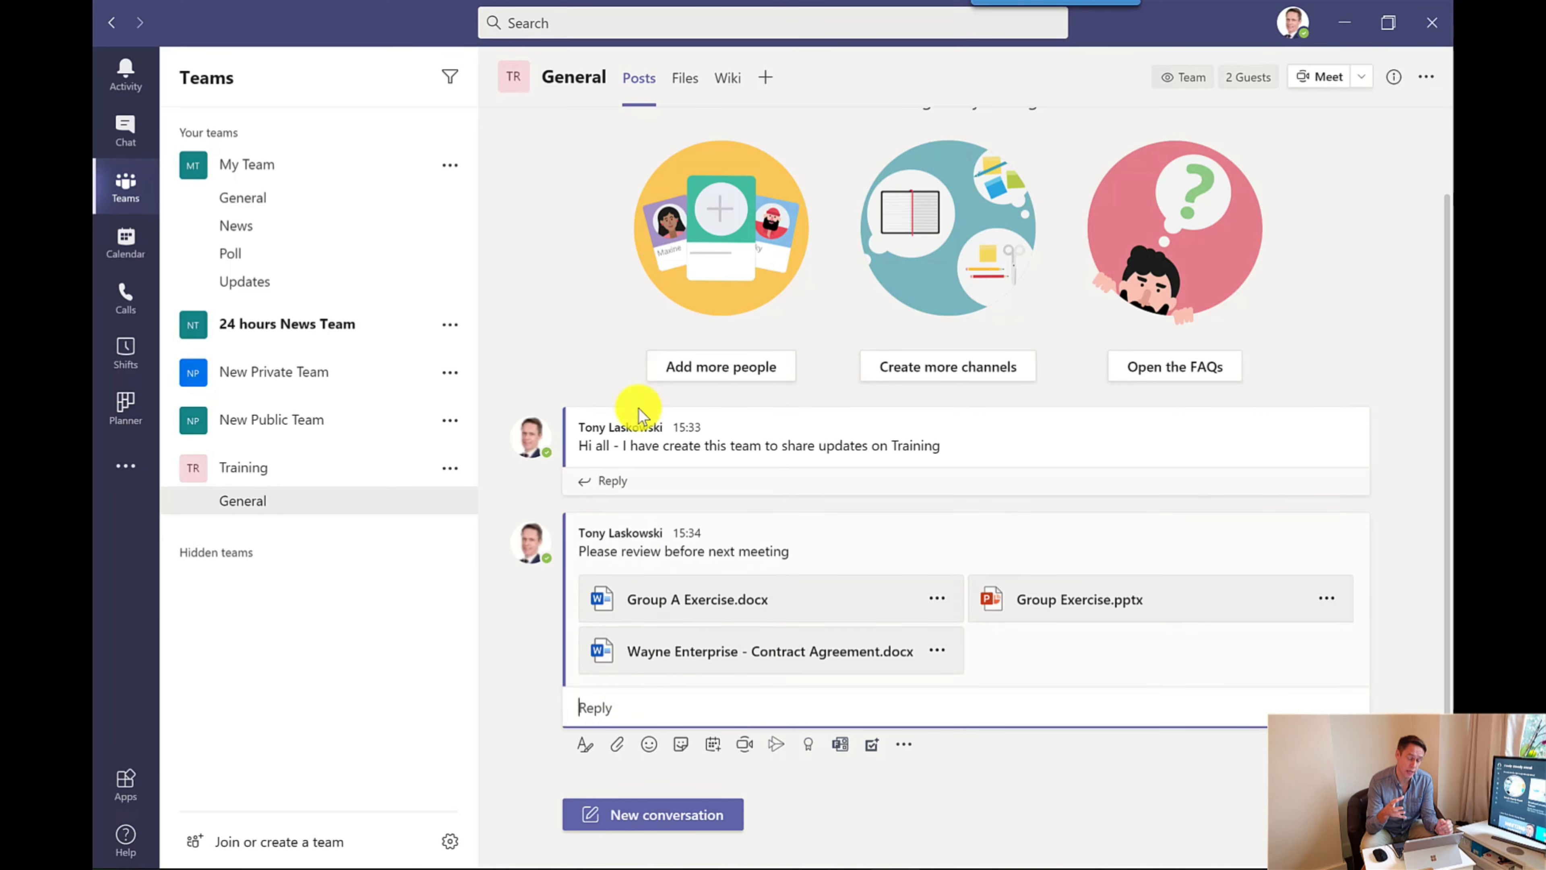
- View the General channel's shared files and its wiki page
left_click(694, 92)
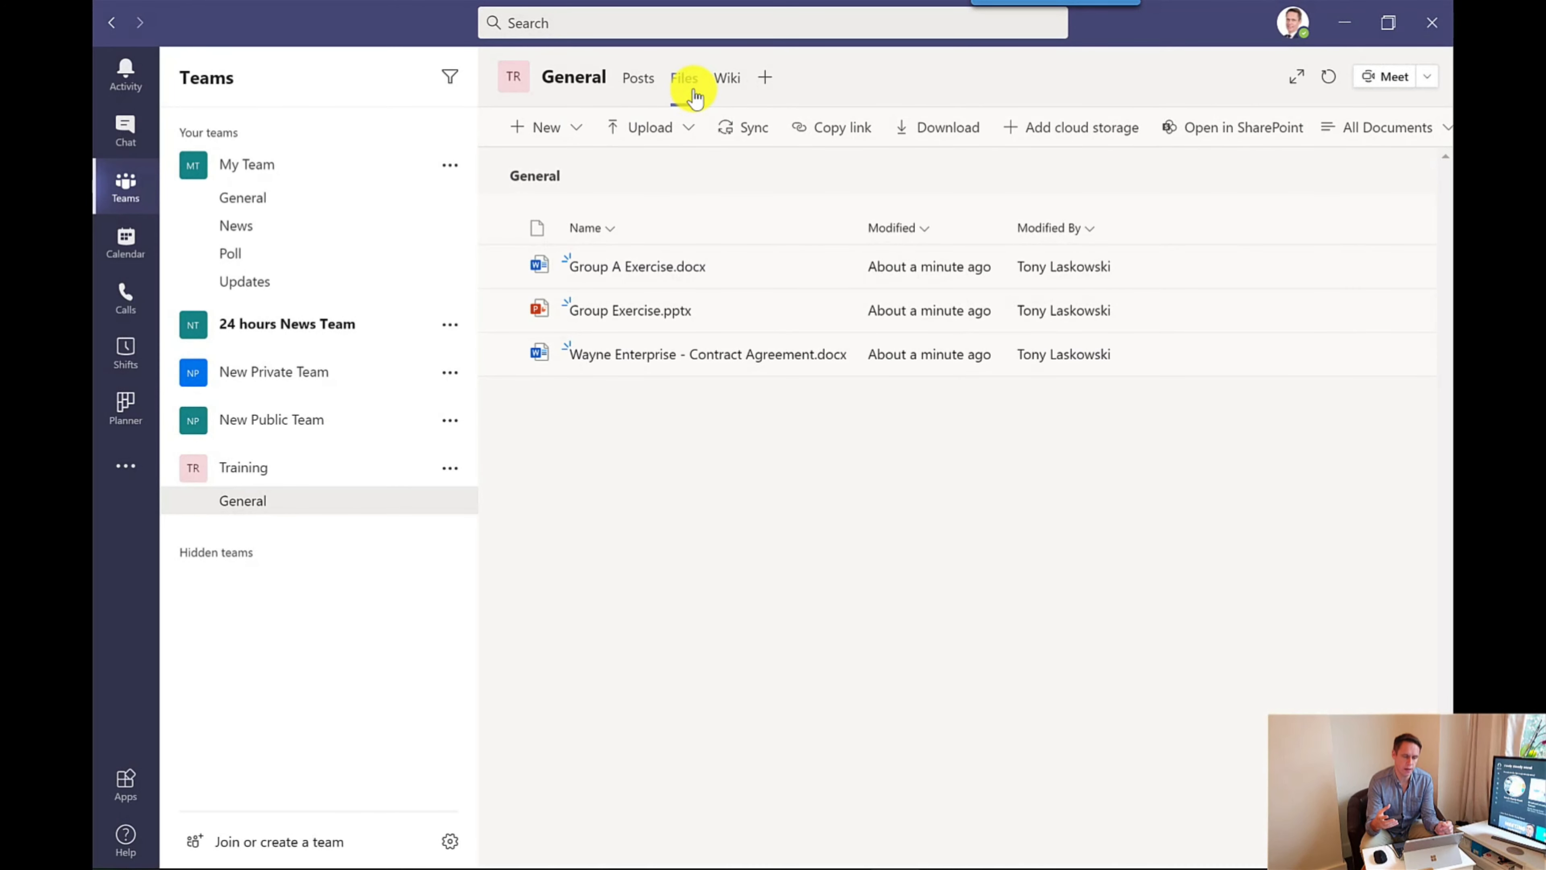
left_click(725, 98)
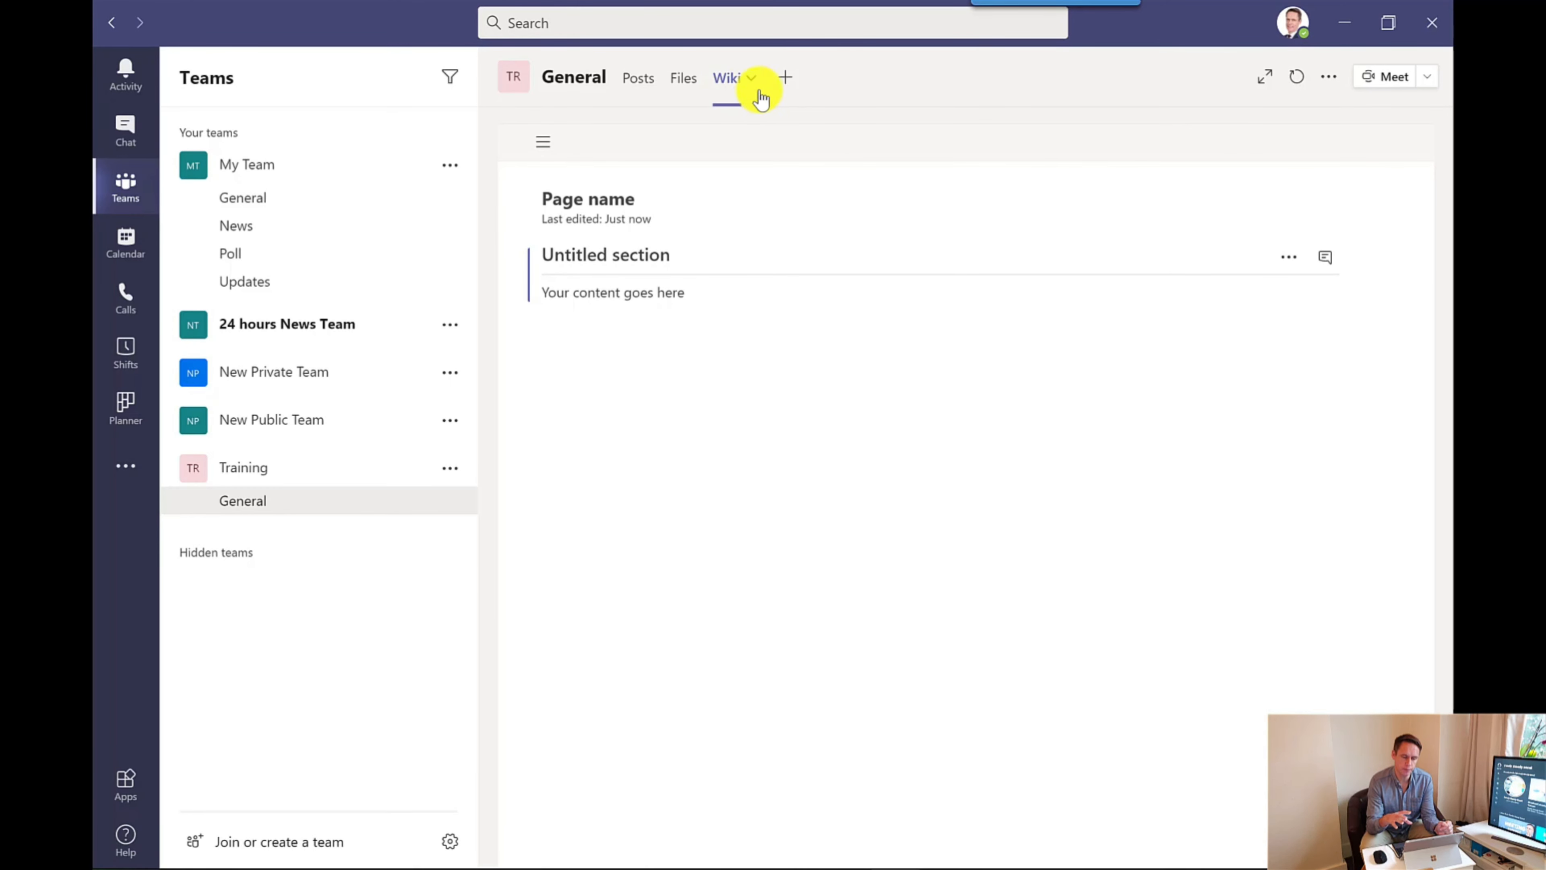
- Add a Planner tab to the General channel with a new plan named "Key dates"
left_click(786, 84)
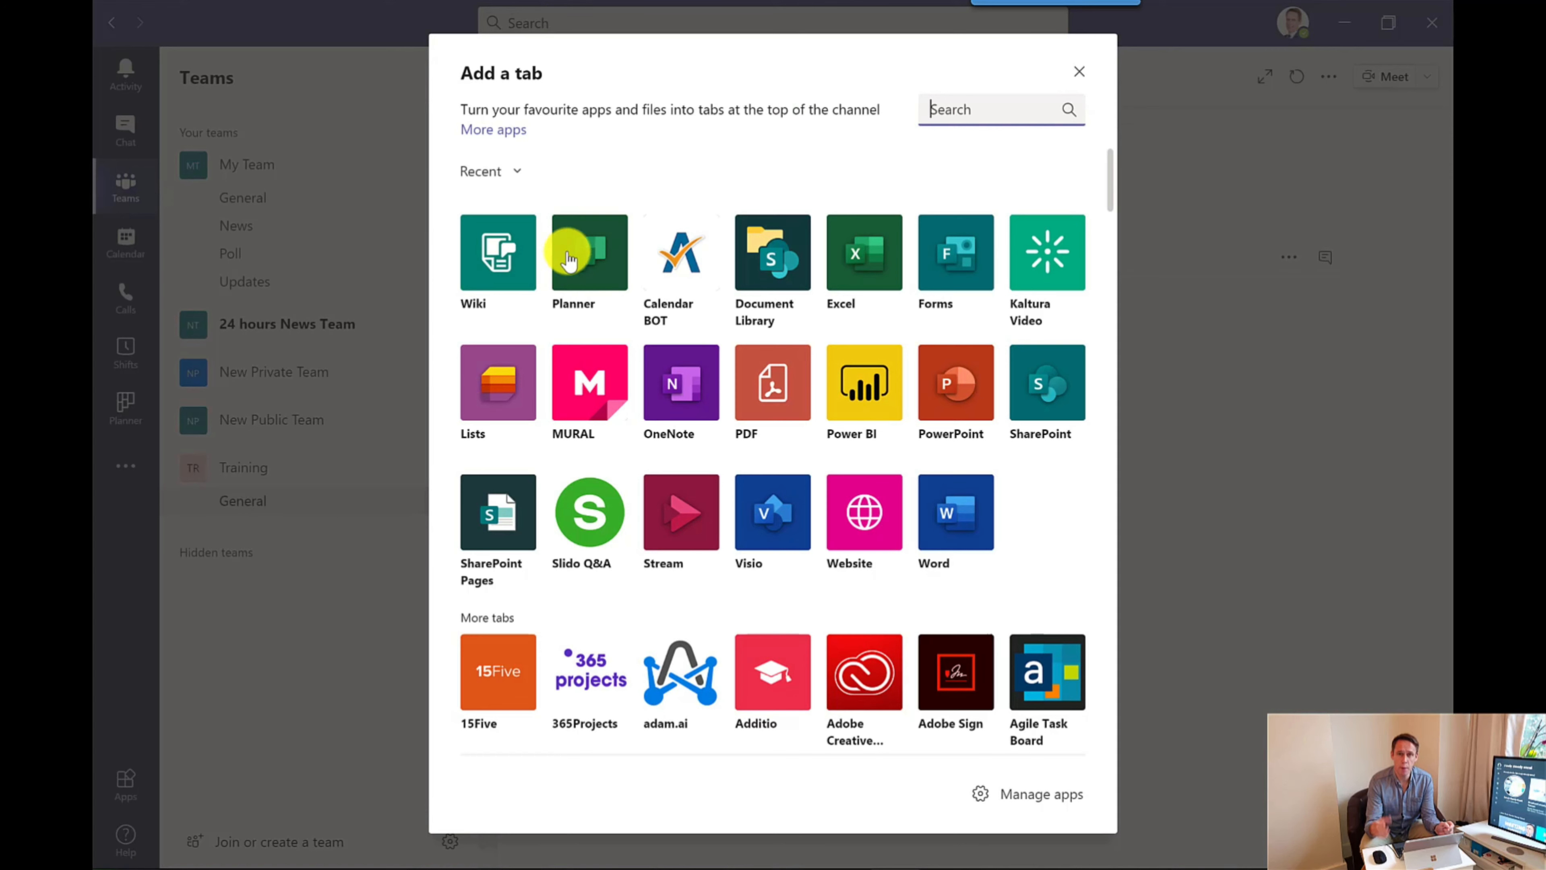
left_click(584, 273)
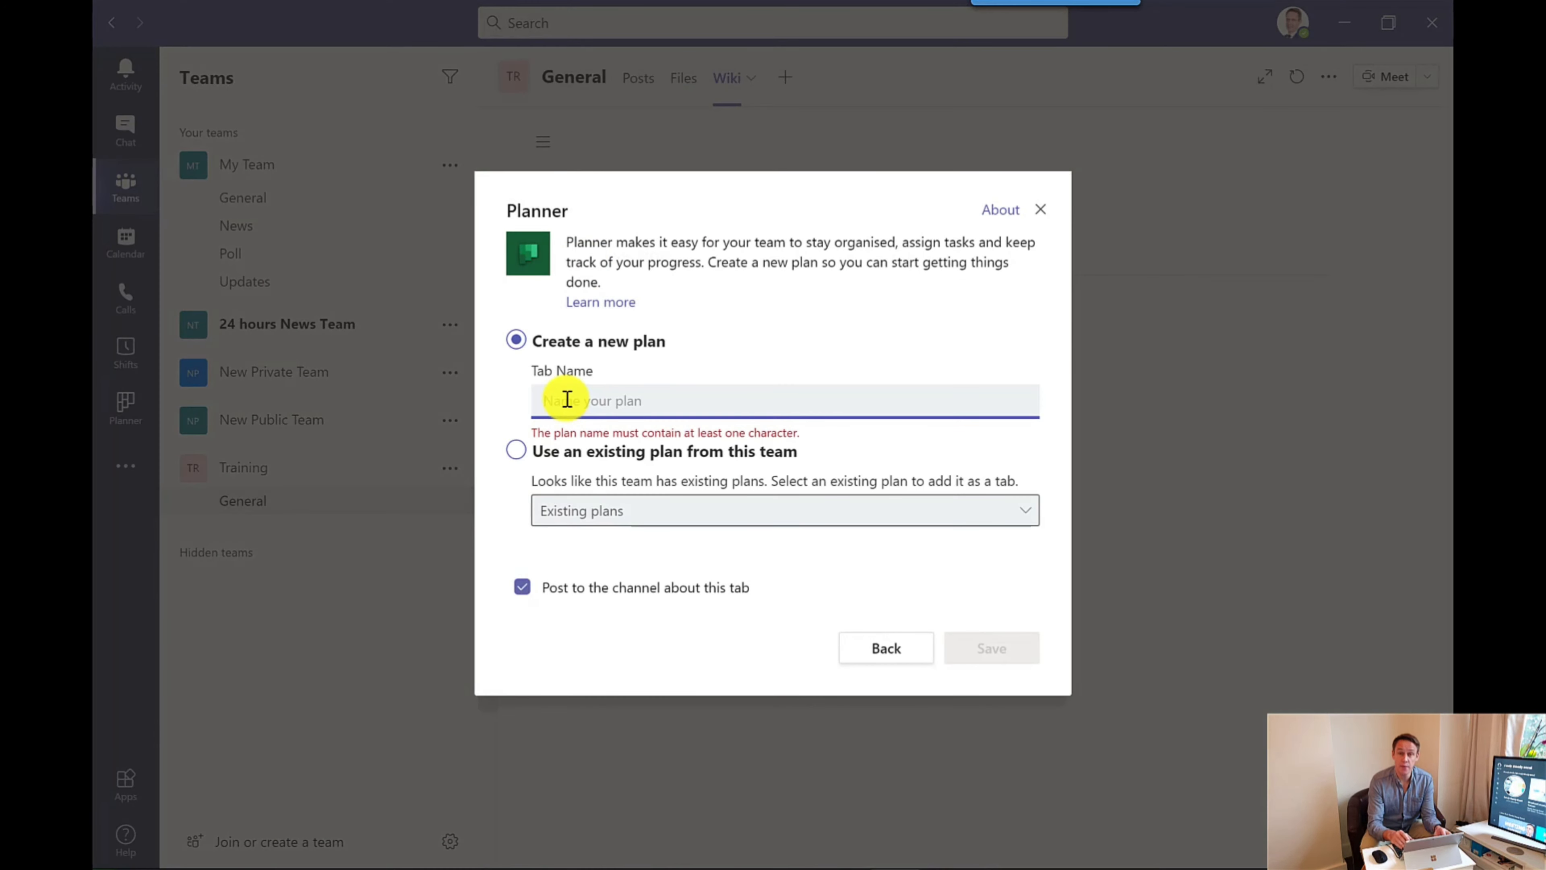
type("Key dates")
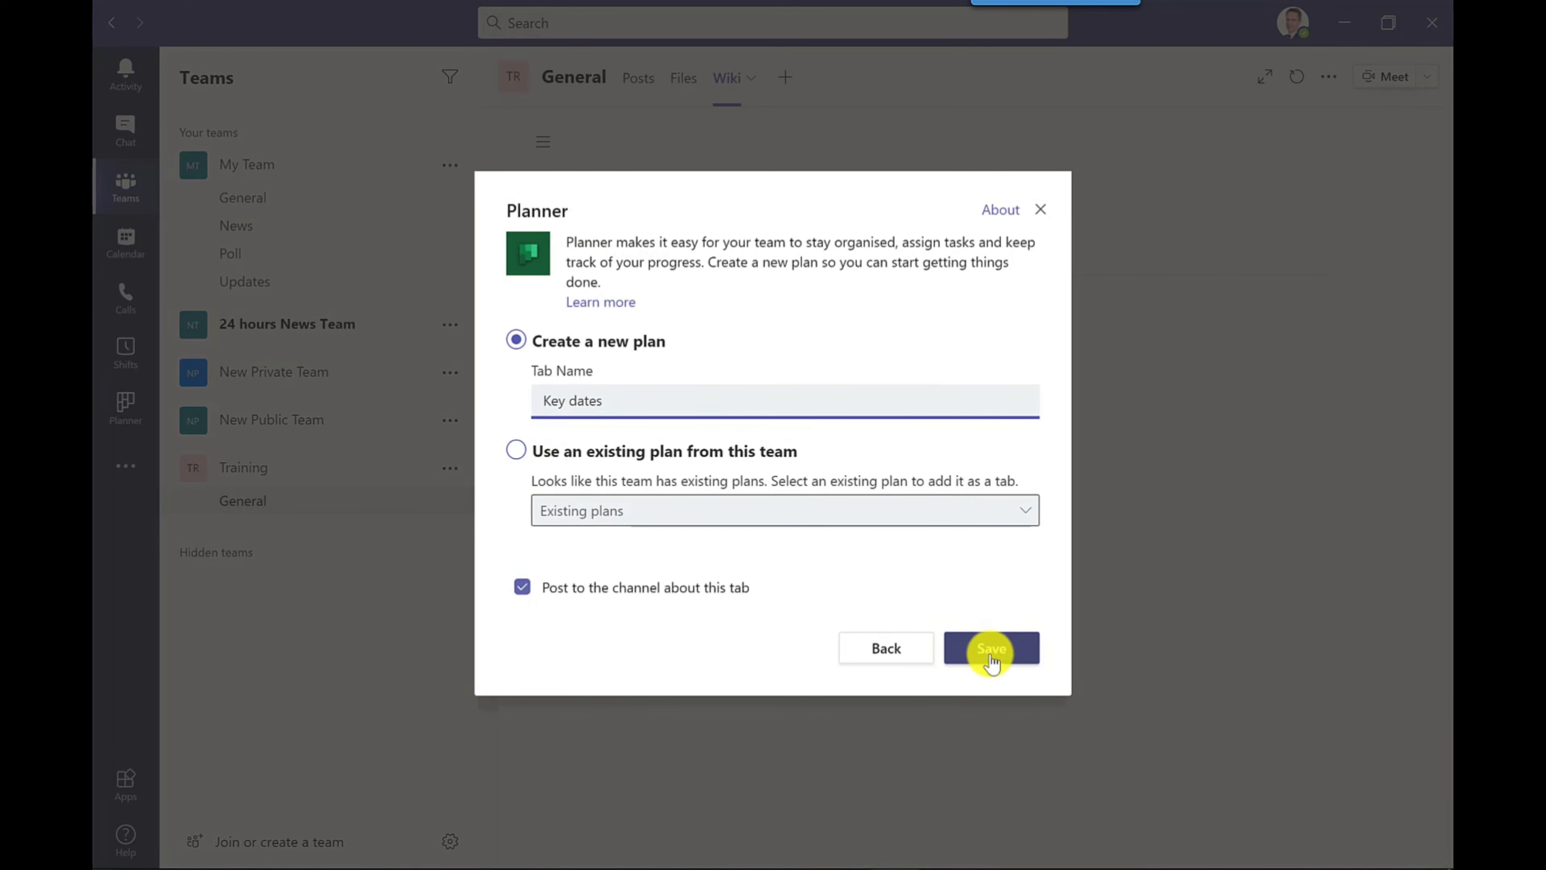
left_click(992, 649)
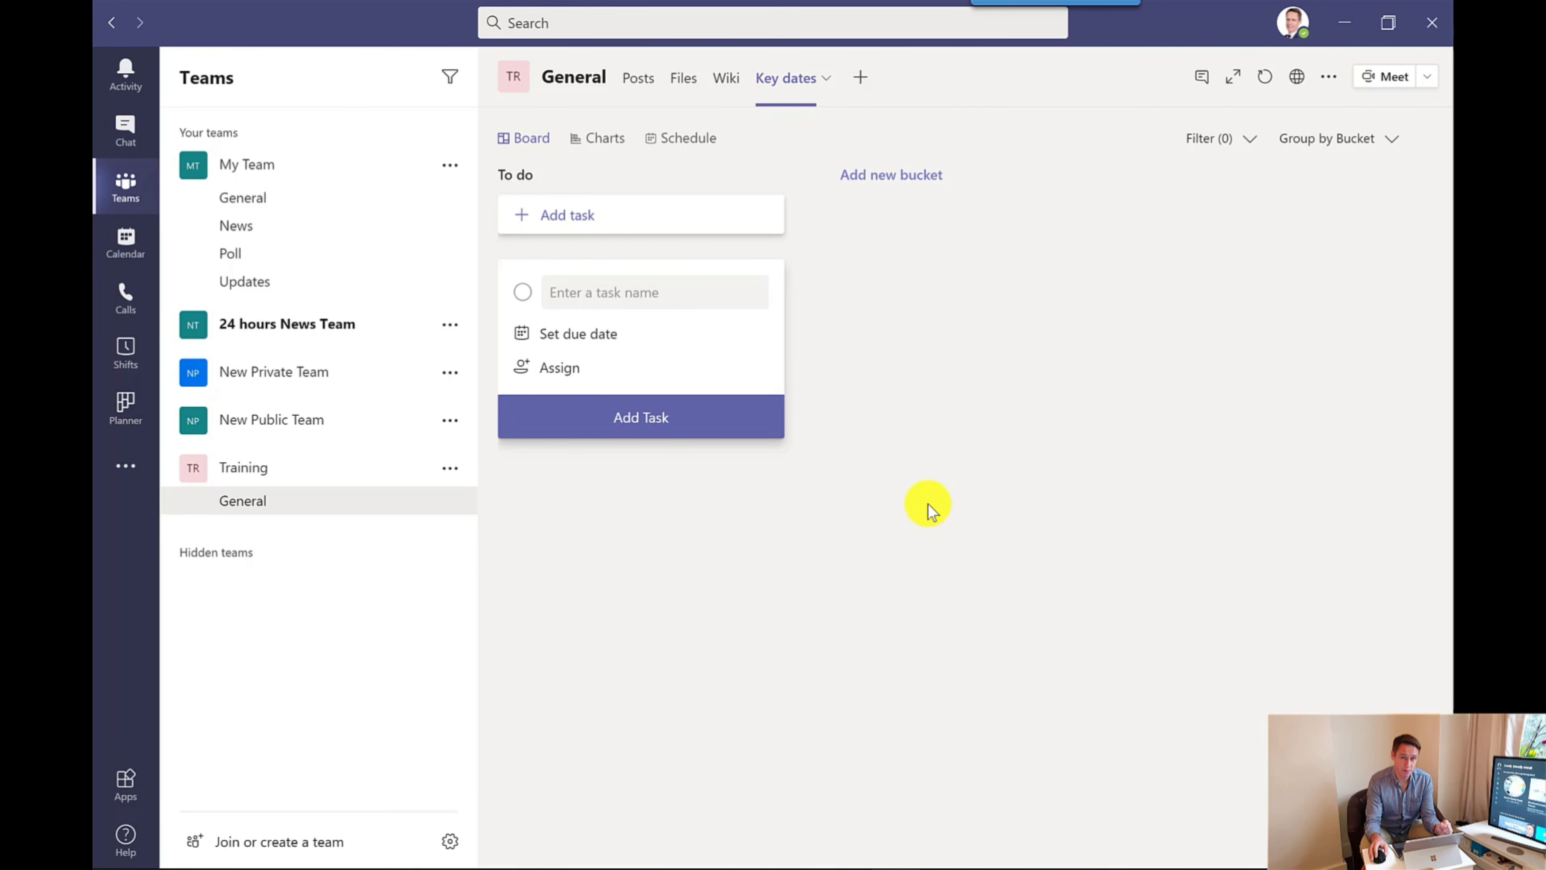